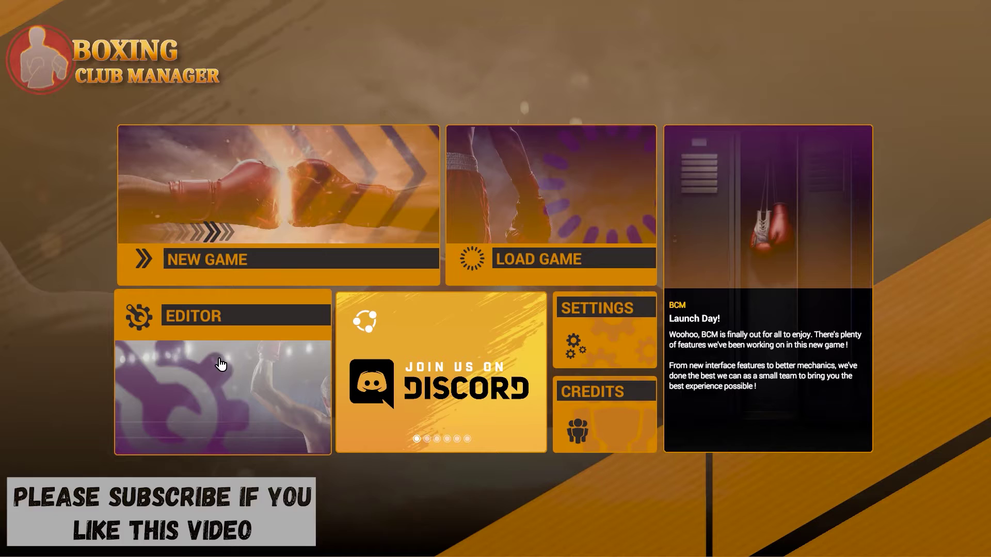
# Open the game editor and load the Default BCM database
pyautogui.click(229, 318)
pyautogui.click(563, 223)
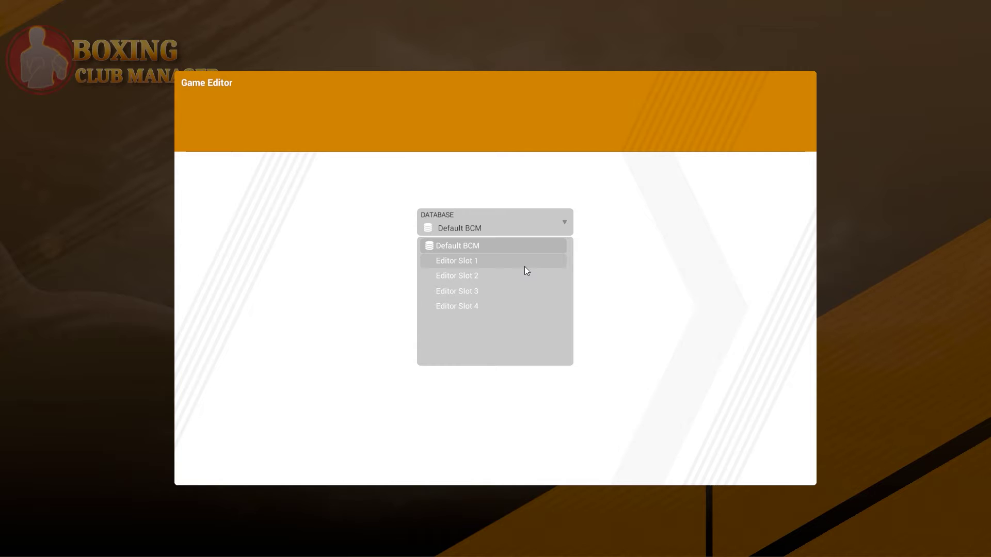
pyautogui.click(546, 222)
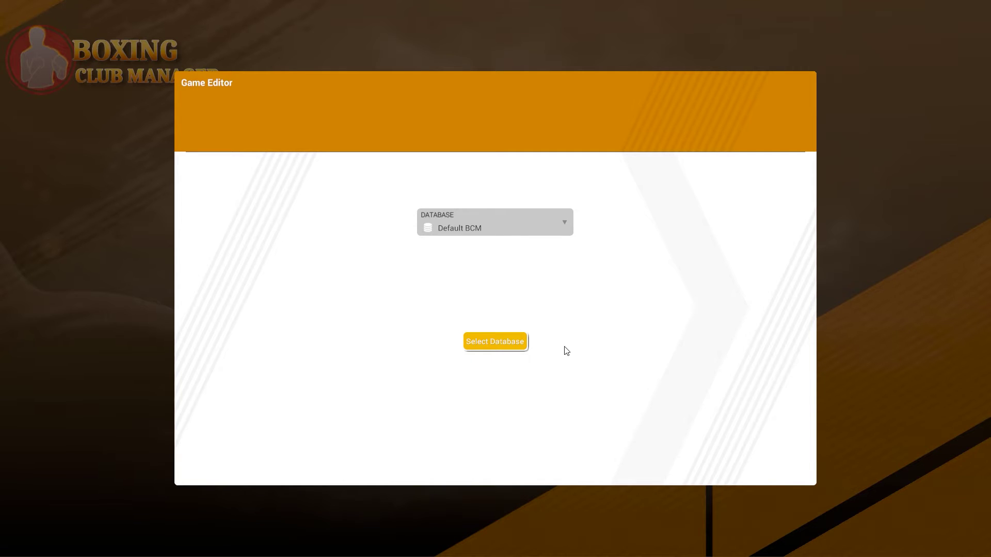
pyautogui.click(512, 345)
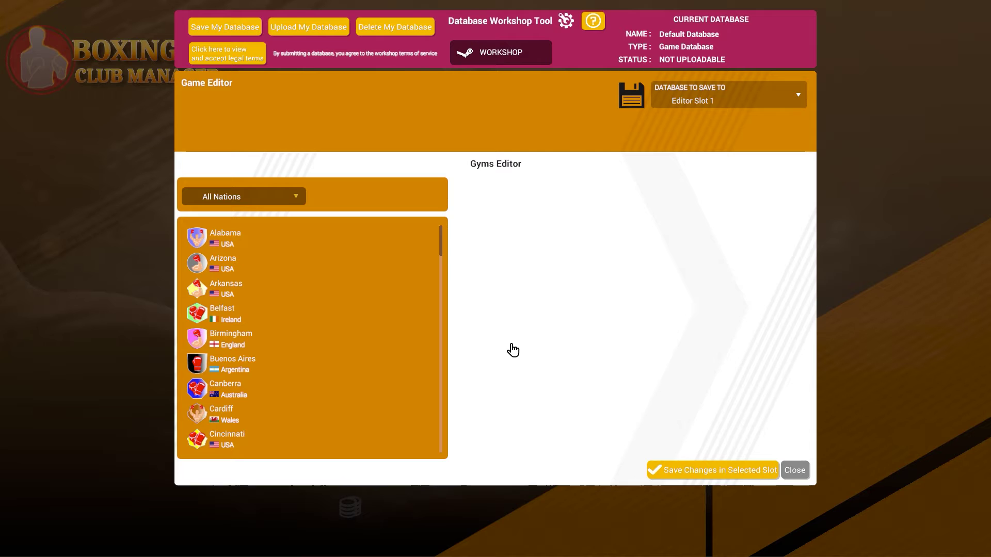
# Examine the Alabama gym's club details, trainers, fighter roster and gym level
pyautogui.click(279, 201)
pyautogui.click(281, 202)
pyautogui.click(254, 241)
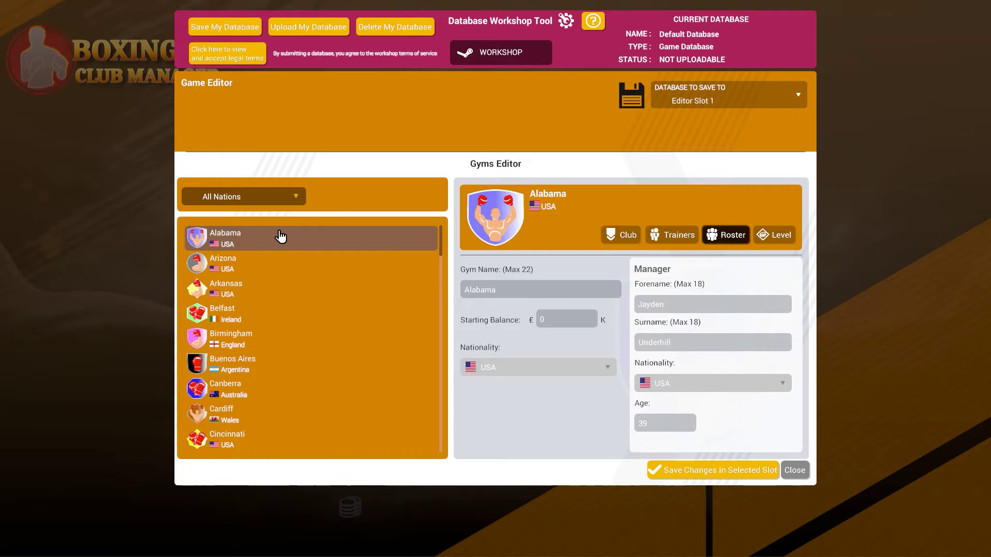
pyautogui.click(259, 279)
pyautogui.click(246, 237)
pyautogui.click(513, 290)
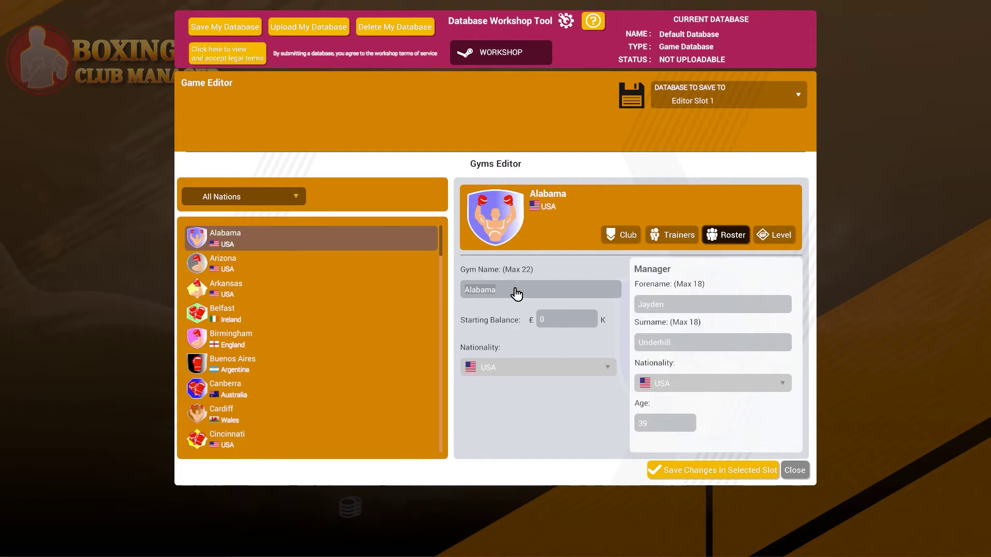
pyautogui.click(564, 323)
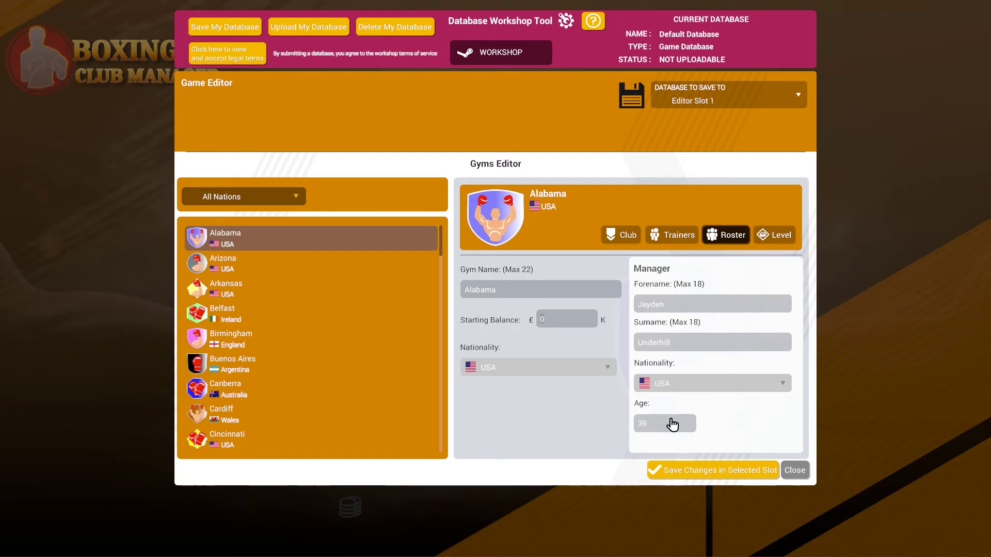
pyautogui.click(675, 242)
pyautogui.click(511, 270)
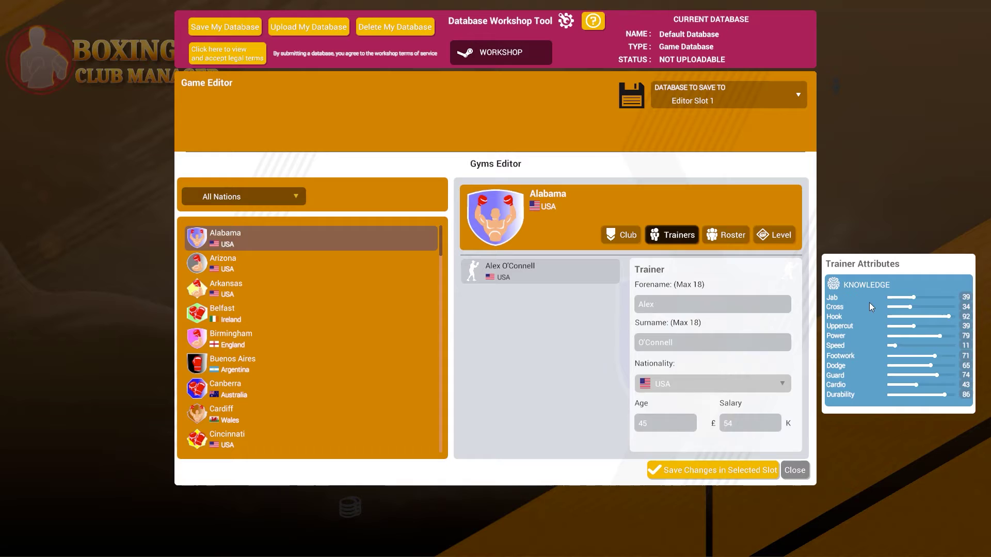
pyautogui.click(727, 235)
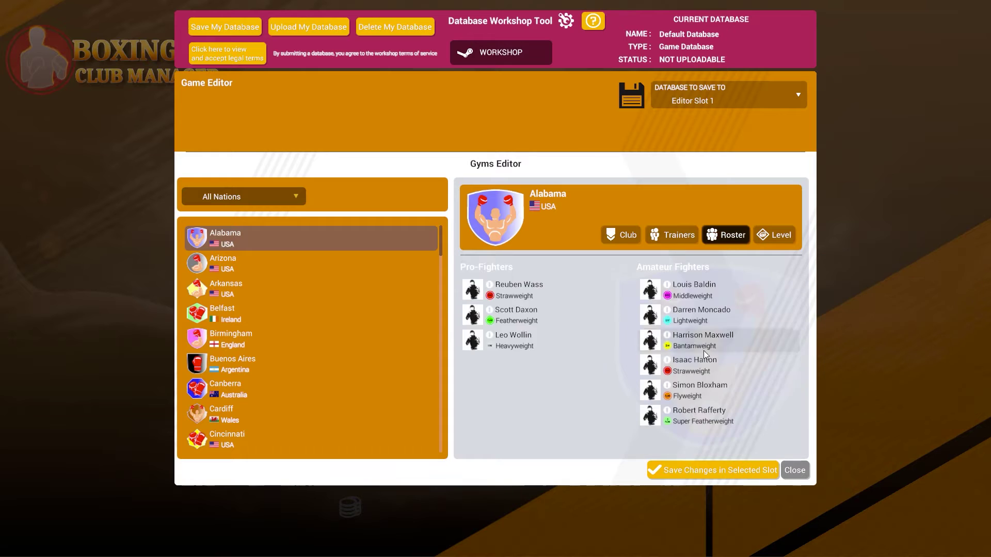
pyautogui.click(776, 236)
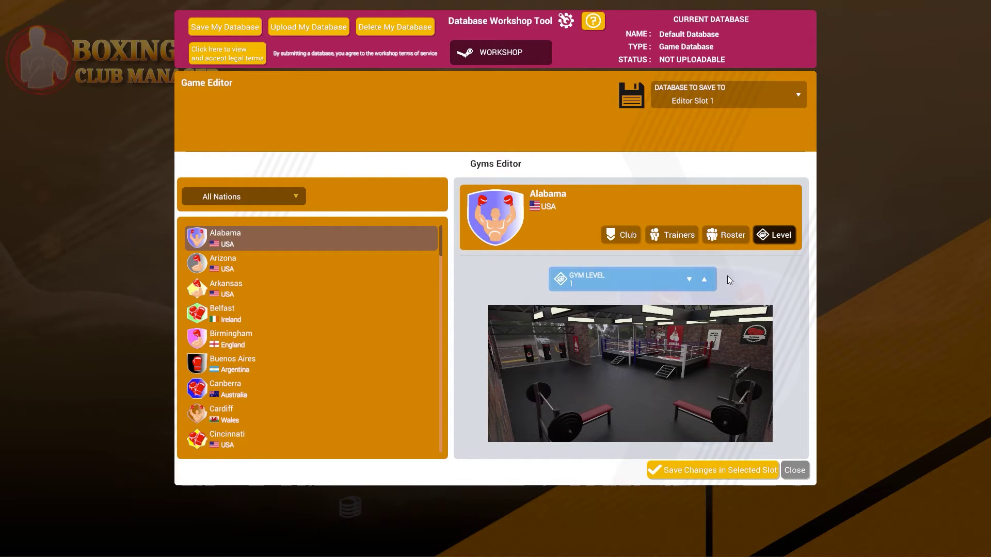
pyautogui.click(725, 238)
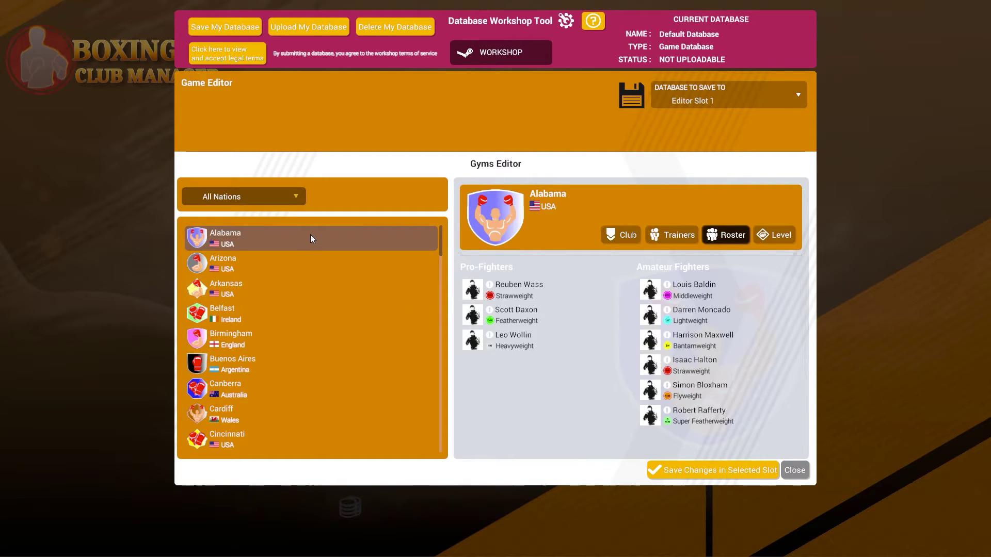
# Filter the gyms to England and show the Manchester gym's roster
pyautogui.click(242, 196)
pyautogui.scroll(-4, 261, 279)
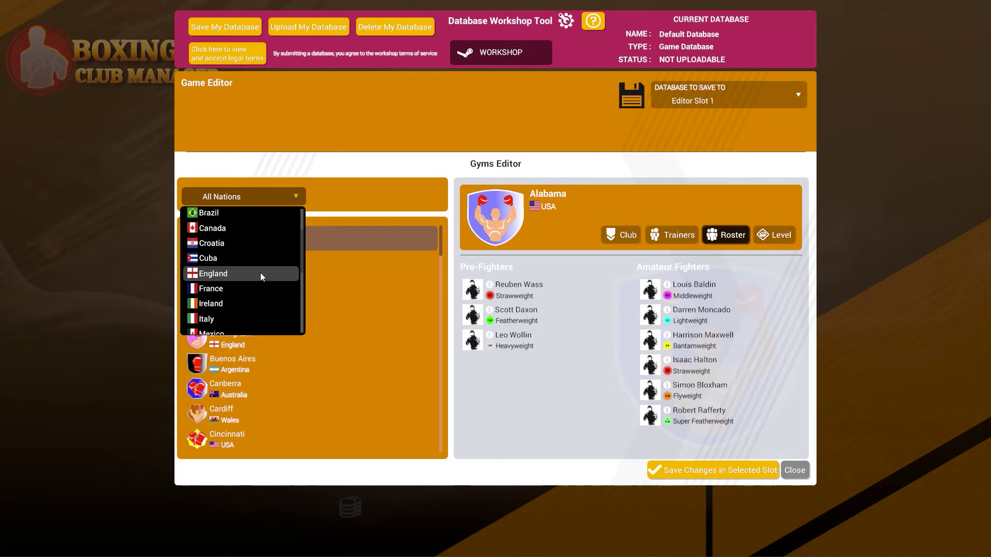
pyautogui.scroll(4, 260, 293)
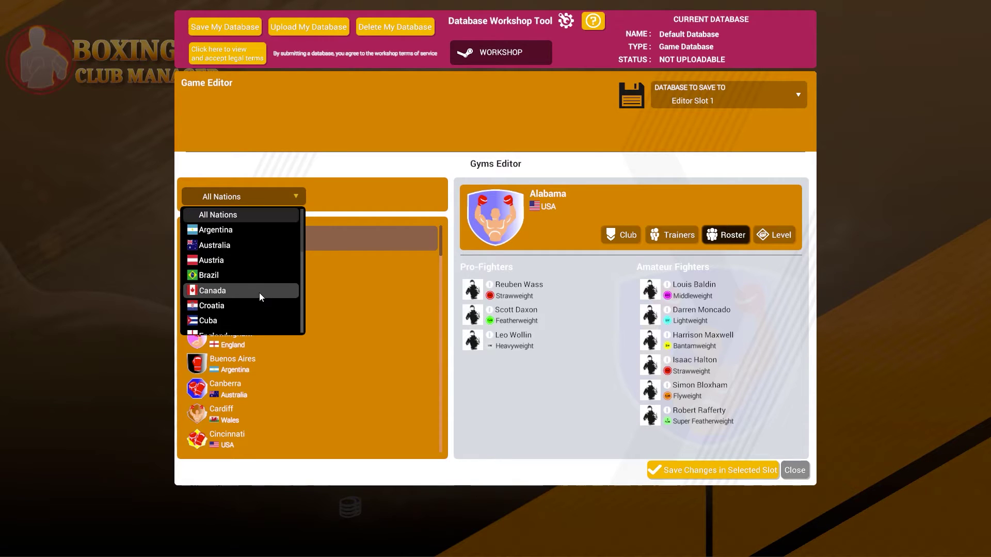
pyautogui.scroll(-1, 259, 292)
pyautogui.scroll(-1, 259, 293)
pyautogui.click(234, 265)
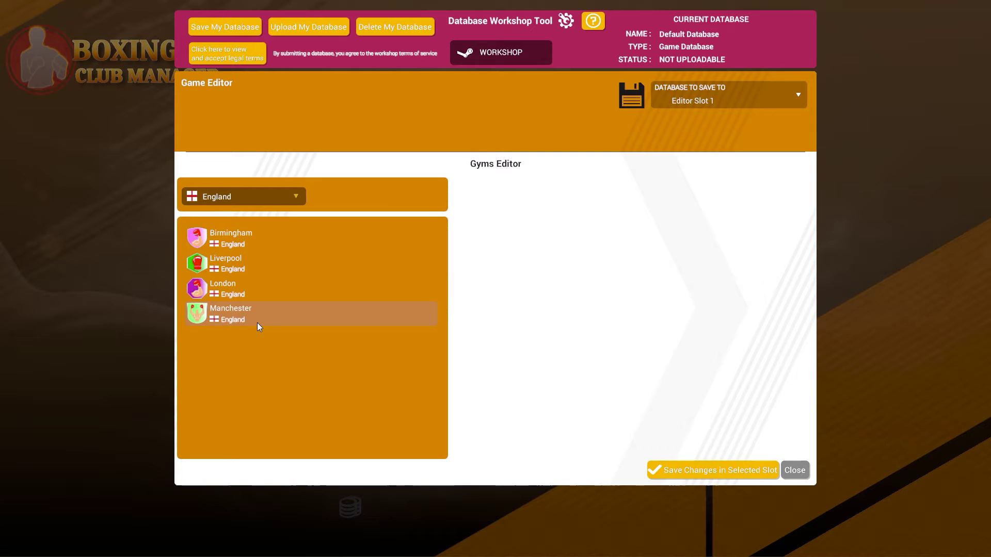
pyautogui.click(273, 312)
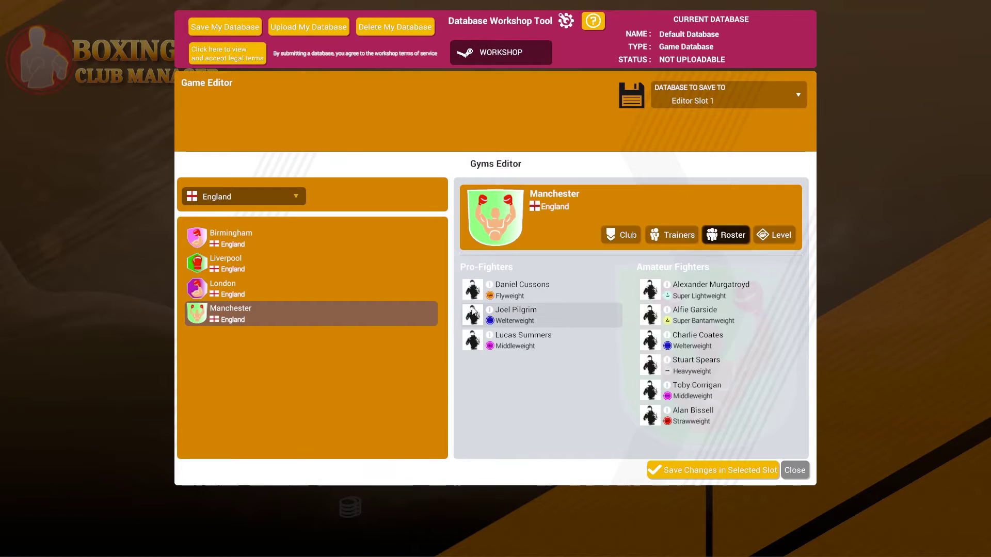
# Rename the first pro fighter in the Manchester roster to forename Tyson and surname Fury
pyautogui.click(565, 293)
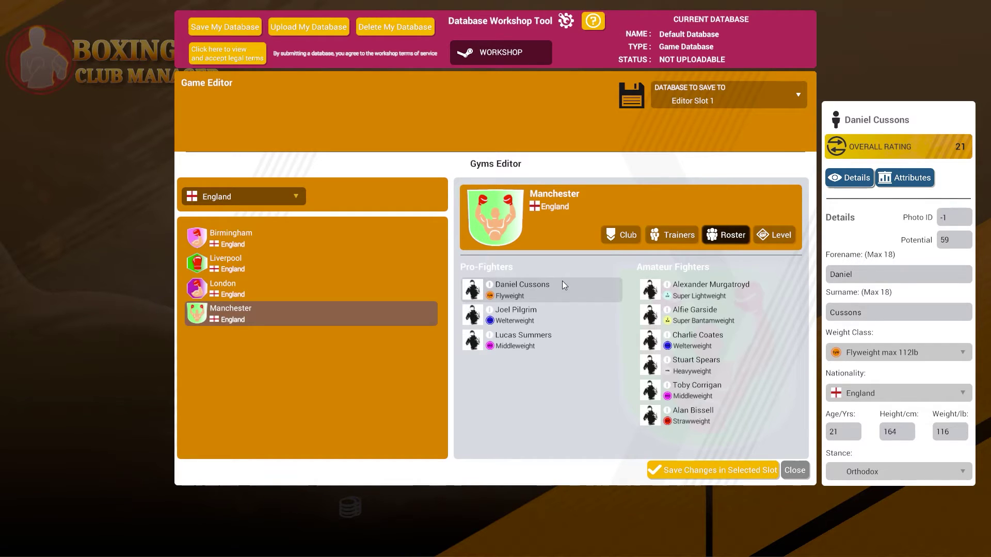
pyautogui.click(894, 281)
pyautogui.write('Tyseon')
pyautogui.press('BackSpace')
pyautogui.press('BackSpace')
pyautogui.press('BackSpace')
pyautogui.press('BackSpace')
pyautogui.write('son')
pyautogui.click(889, 323)
pyautogui.write('Fury')
# Set the fighter's weight class to Heavyweight max unlimited and the age to 33
pyautogui.click(905, 353)
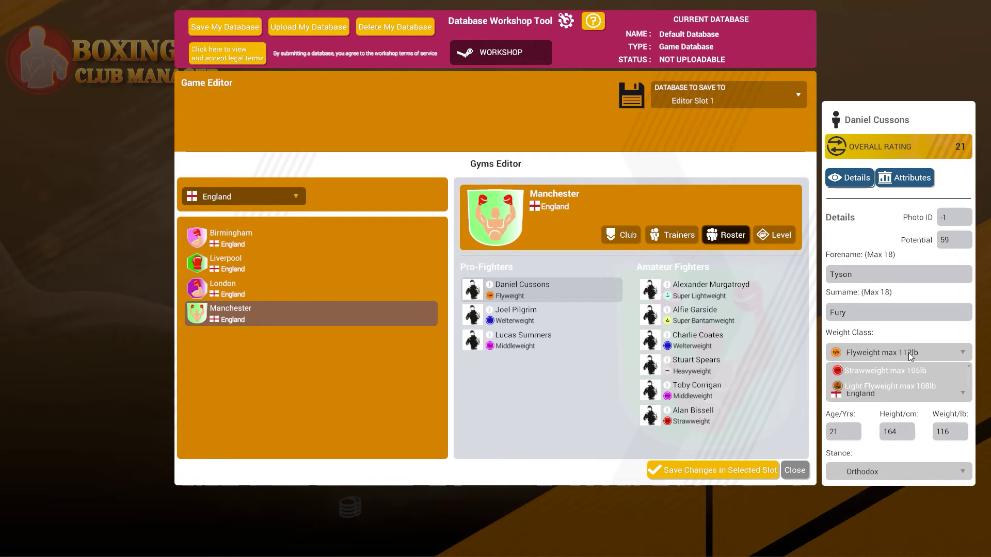
pyautogui.scroll(-3, 911, 408)
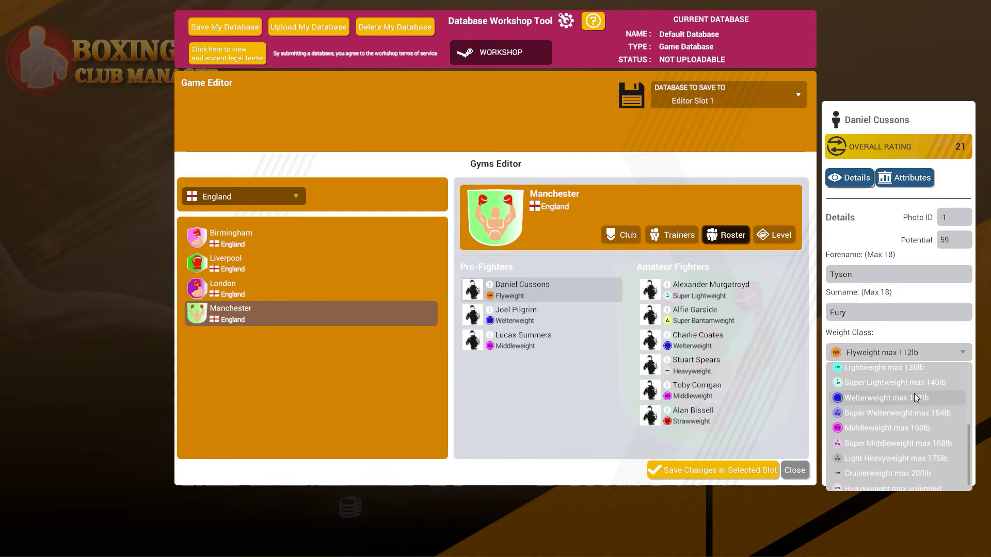
pyautogui.click(881, 481)
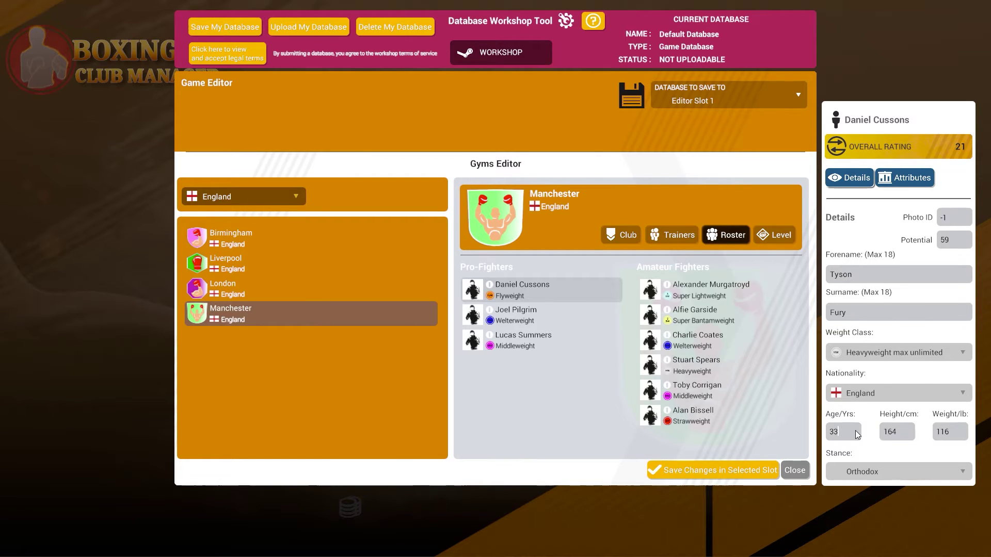
# Look up the height on the Tyson Fury Wikipedia page in the browser and set the fighter's height to 206 cm in the game editor
pyautogui.hotkey('alt', 'Tab')
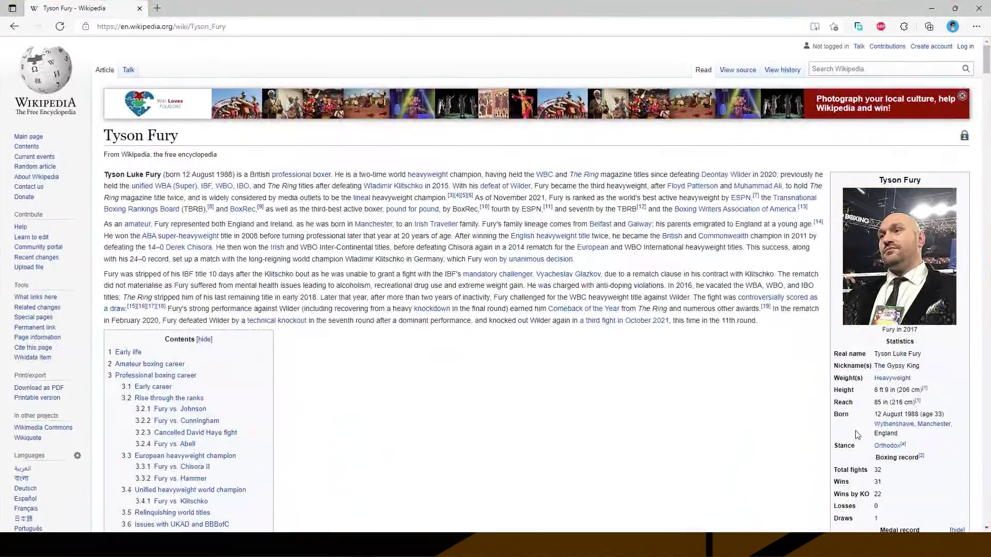
pyautogui.scroll(-3, 896, 362)
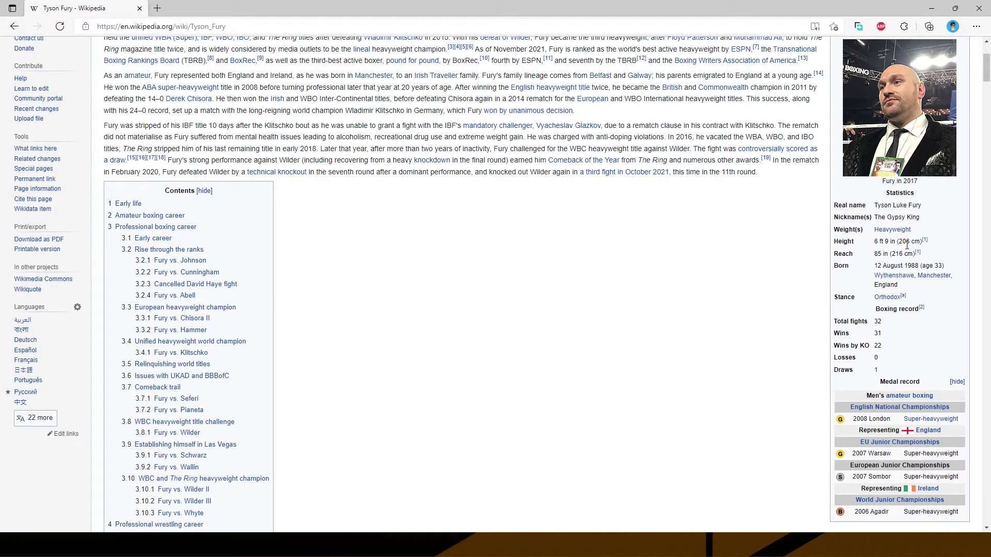
pyautogui.moveTo(888, 234)
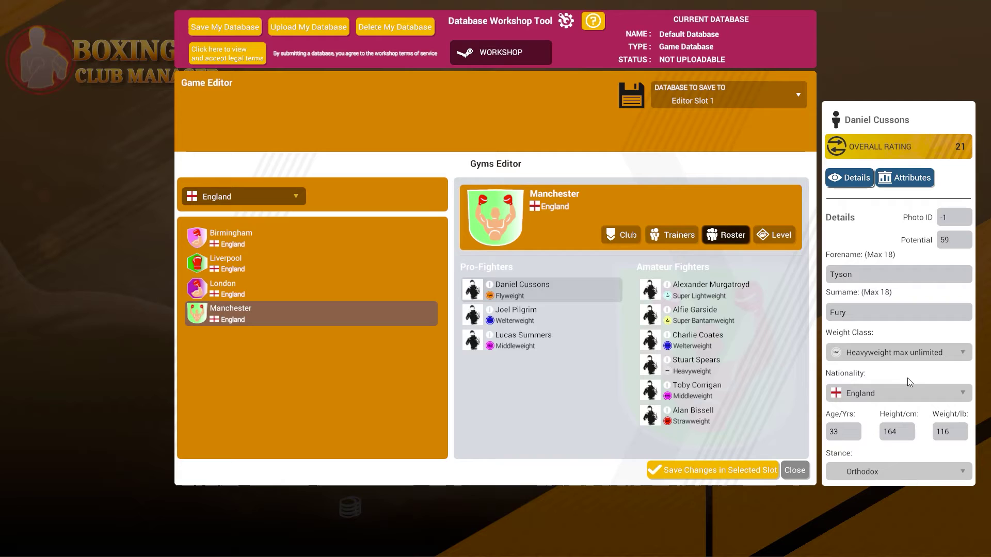
pyautogui.click(906, 431)
pyautogui.write('206')
# Look for the boxer's weight on the Wikipedia page, and return to the game editor to open the fighter's potential for editing
pyautogui.hotkey('alt', 'Tab')
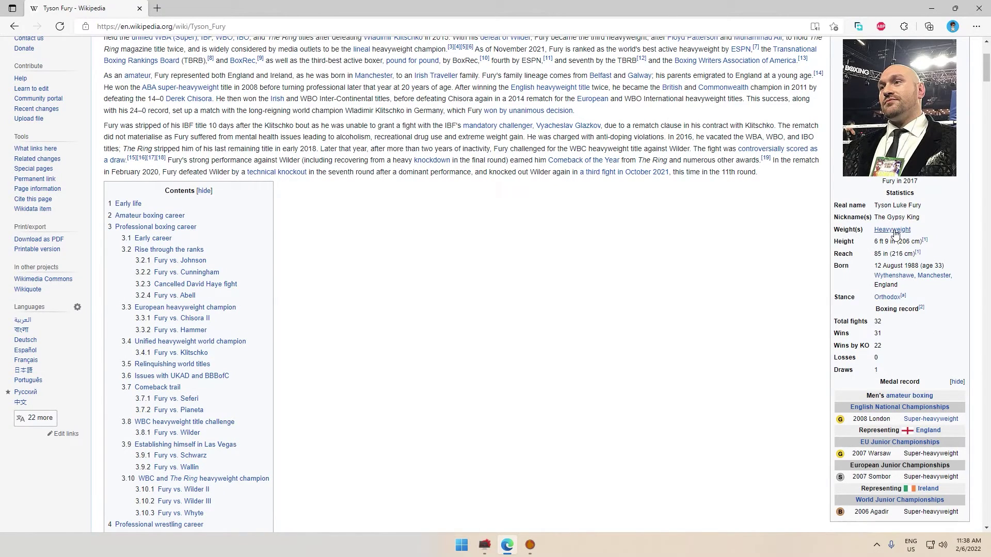
pyautogui.scroll(-4, 934, 361)
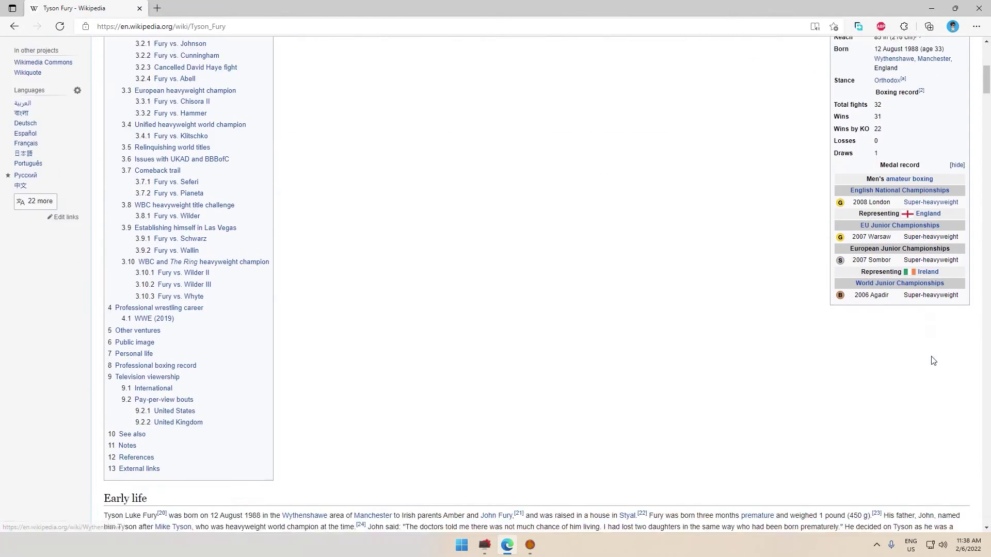
pyautogui.scroll(5, 934, 361)
pyautogui.scroll(-1, 939, 386)
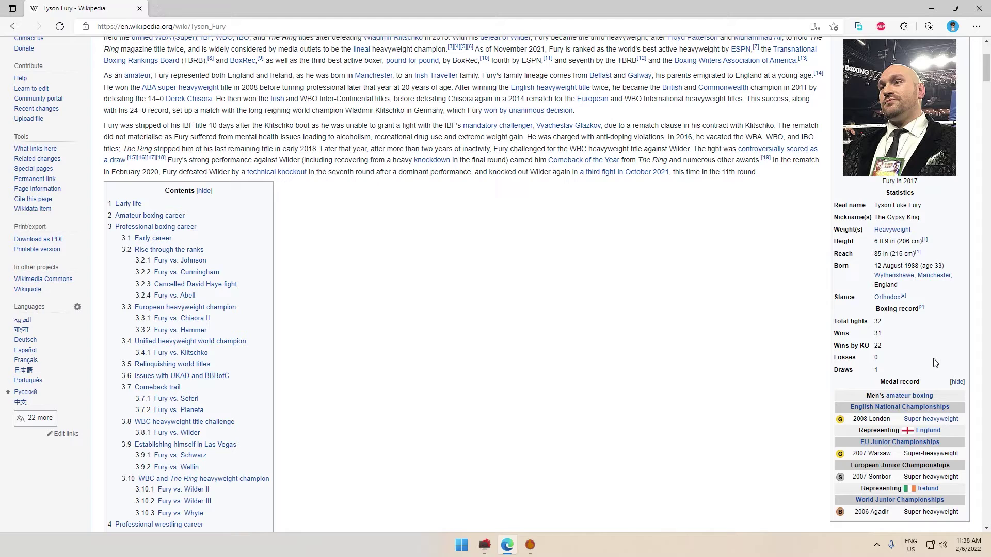
pyautogui.hotkey('alt', 'Tab')
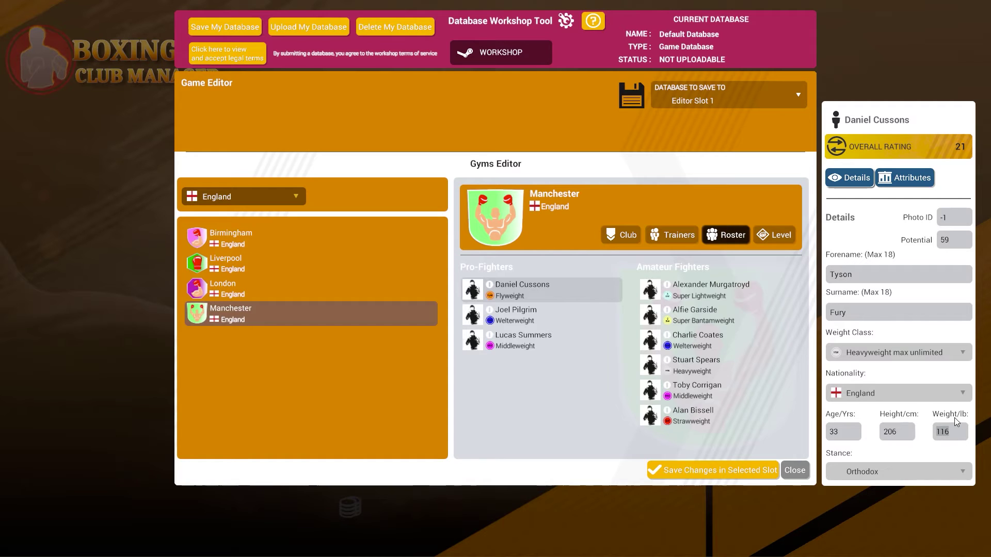
pyautogui.click(960, 240)
# Switch to File Explorer and open the Tyson Fury picture from the Downloads folder in Paint 3D
pyautogui.hotkey('alt', 'Tab')
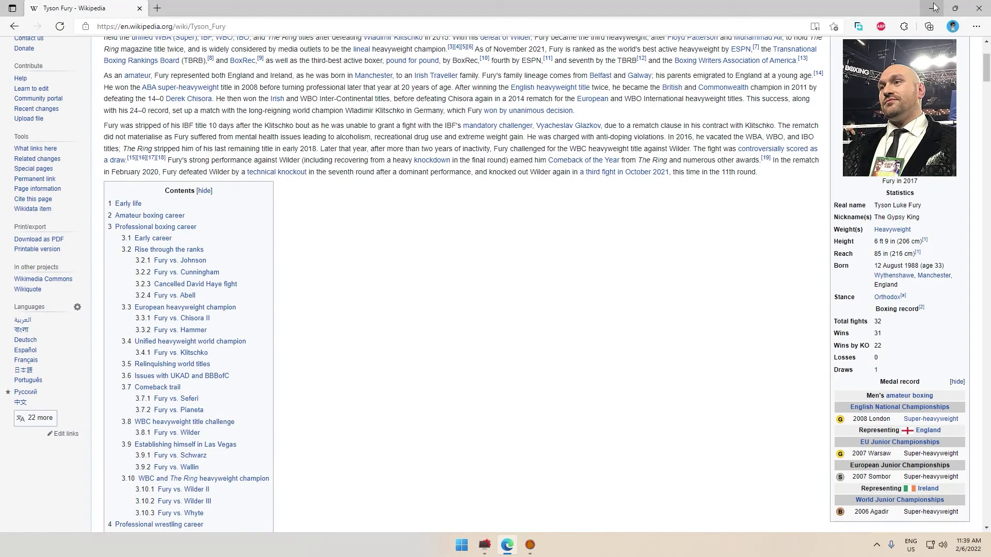
pyautogui.press('super')
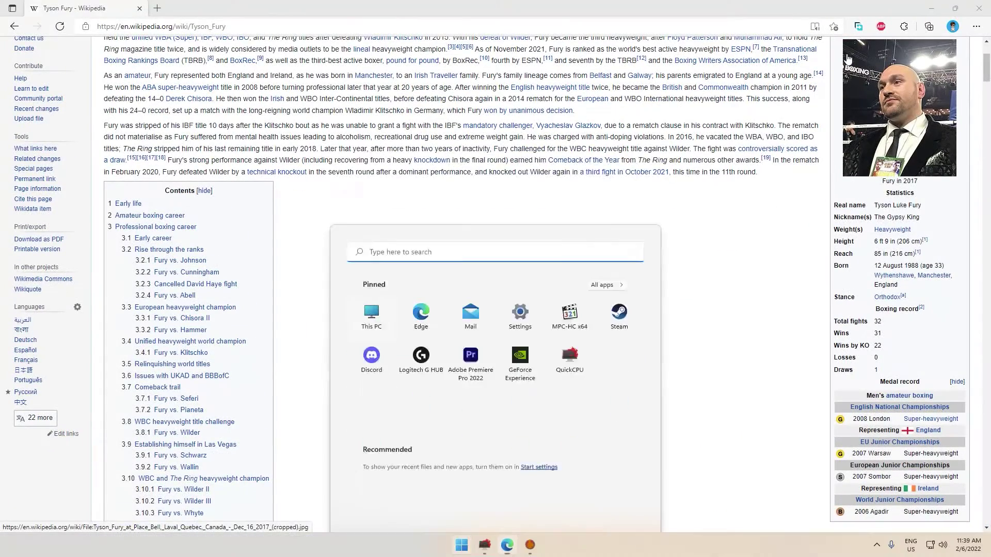
pyautogui.click(372, 243)
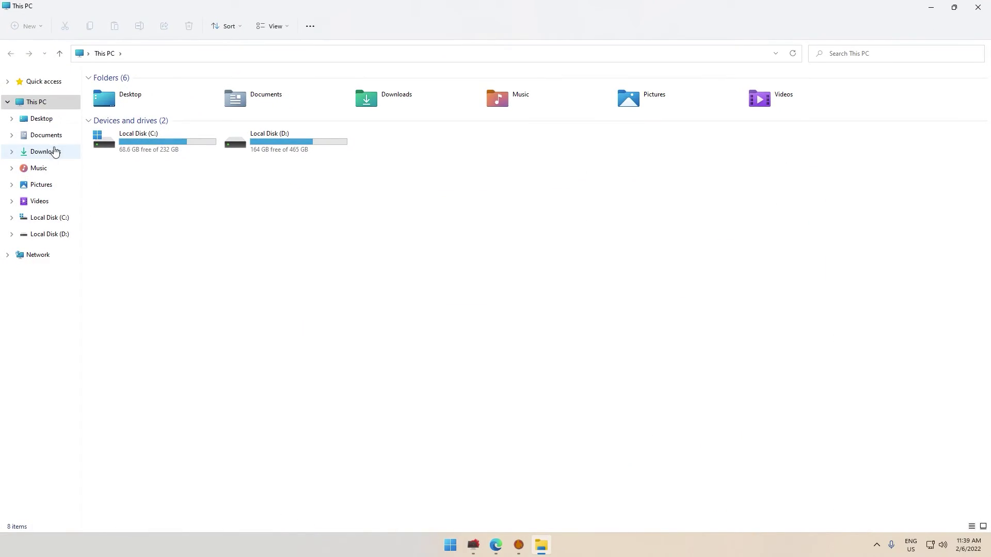
pyautogui.click(47, 151)
pyautogui.click(110, 116)
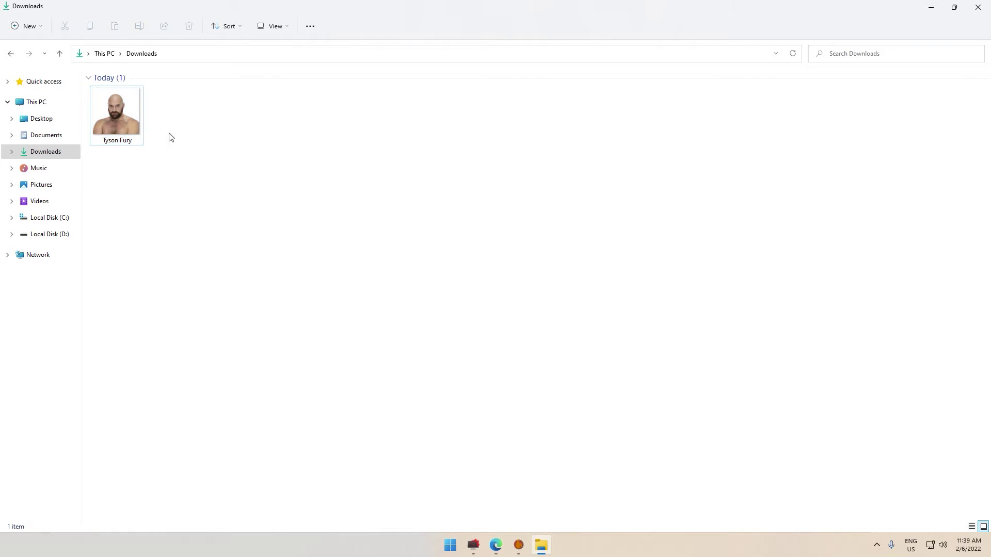
pyautogui.rightClick(114, 121)
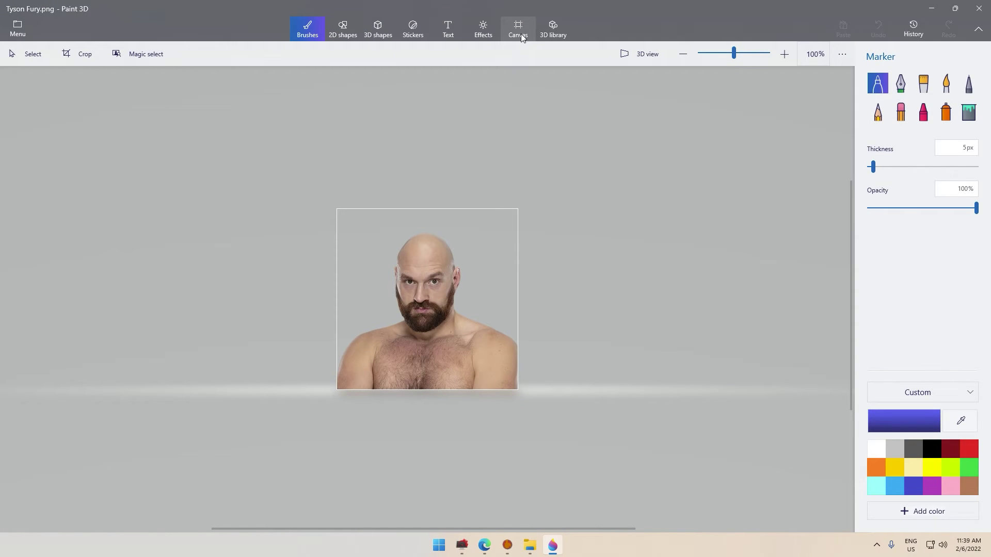
# Resize the picture's canvas to 270 px wide and 270 px high, scaling the image with it
pyautogui.click(521, 35)
pyautogui.click(906, 189)
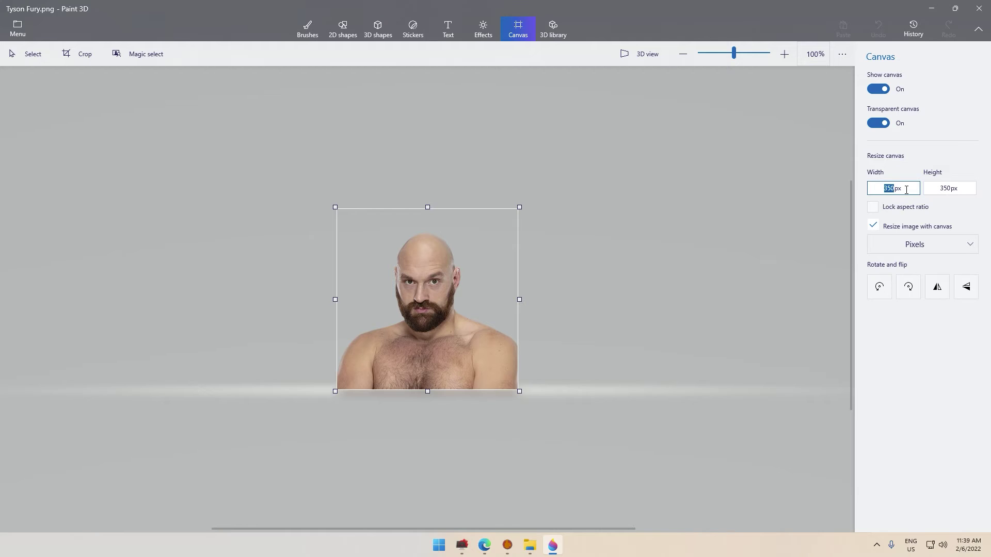
pyautogui.write('270')
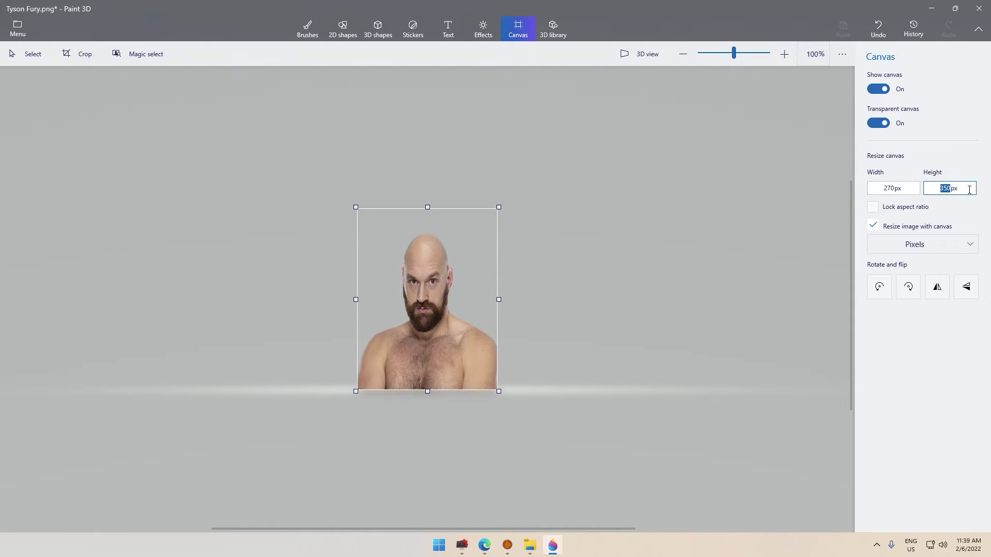
pyautogui.click(953, 375)
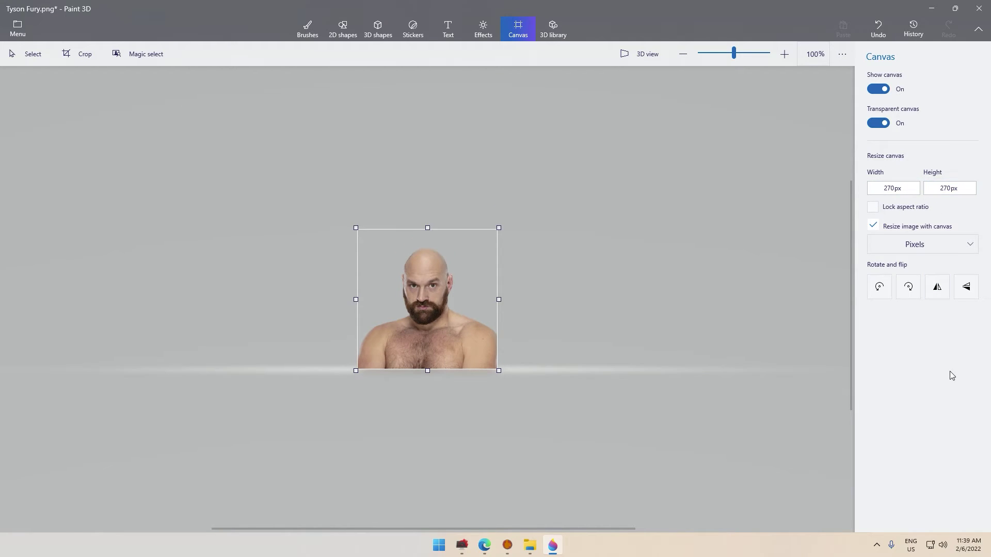
pyautogui.click(18, 29)
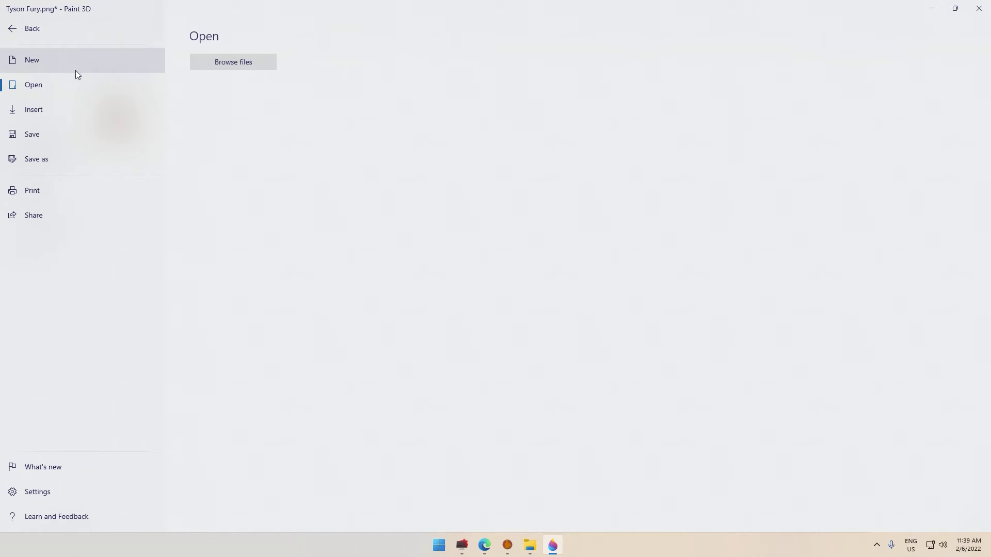
pyautogui.click(56, 155)
pyautogui.click(212, 92)
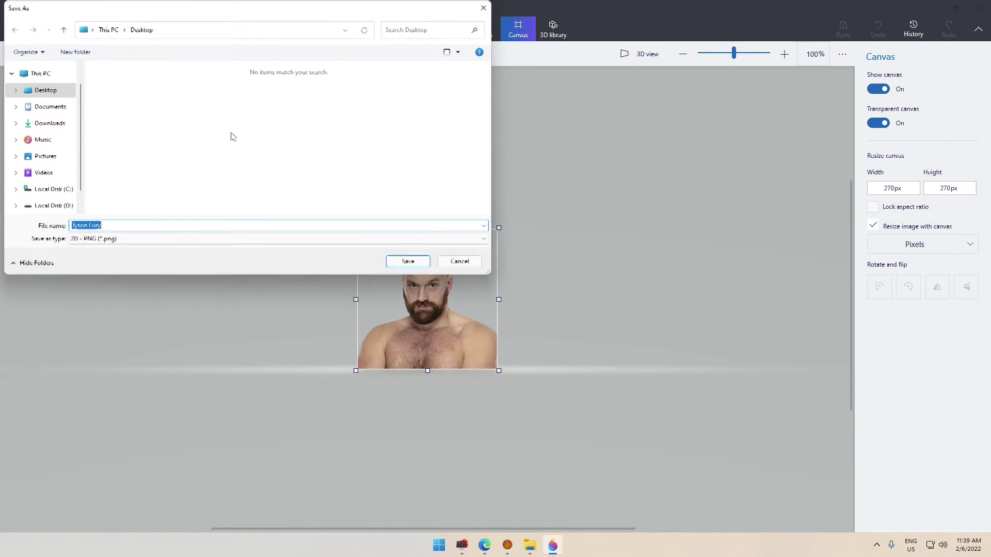
pyautogui.click(106, 239)
pyautogui.click(103, 249)
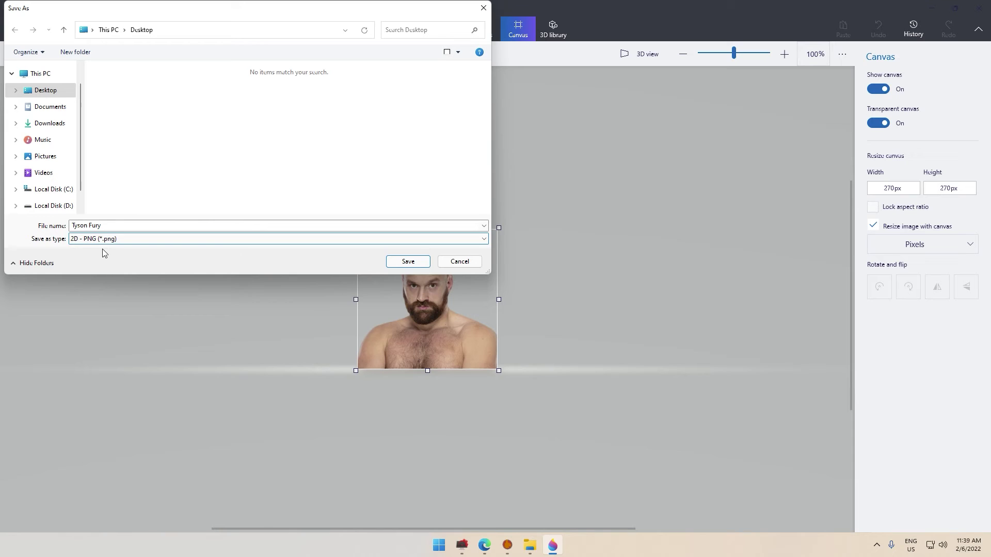
pyautogui.click(418, 263)
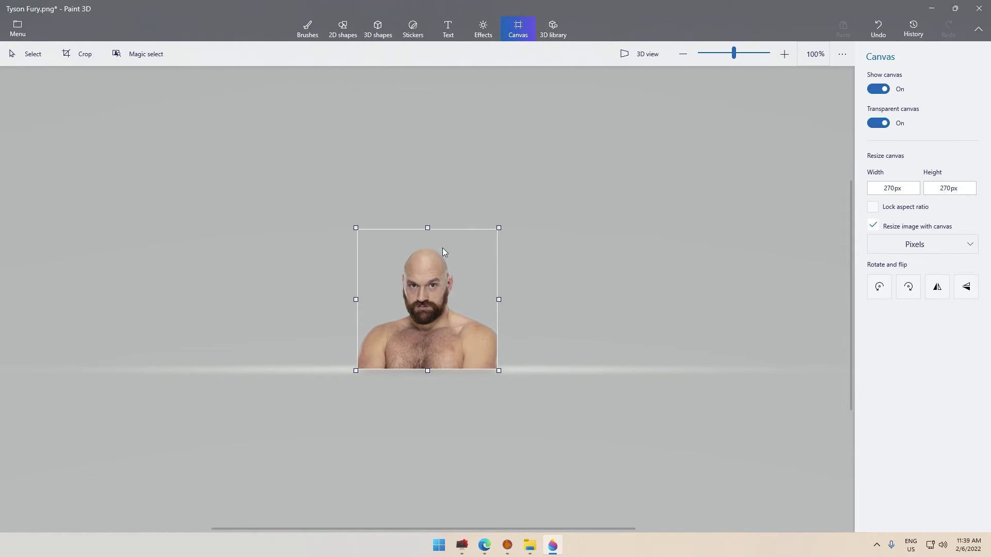
# Save the resized picture over the original Tyson Fury file and close Paint 3D
pyautogui.click(17, 28)
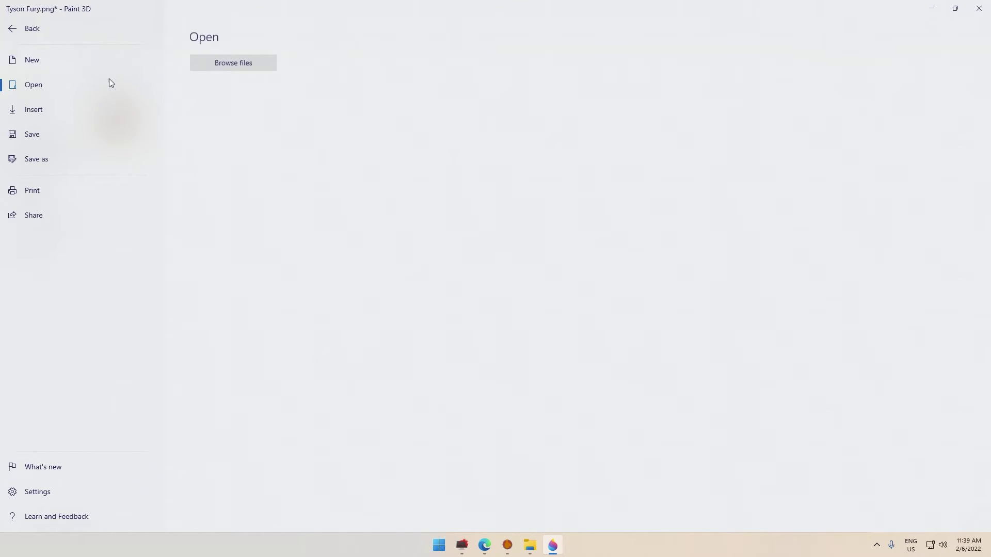
pyautogui.click(43, 135)
pyautogui.click(979, 9)
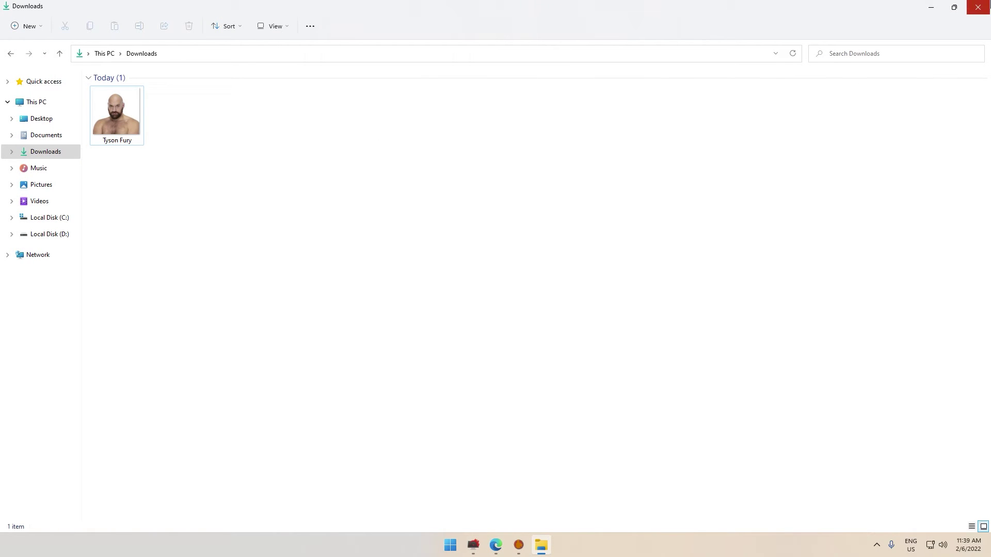
# Open a fresh File Explorer window and go to the Steam folder in Program Files (x86) on Local Disk (C:)
pyautogui.click(46, 220)
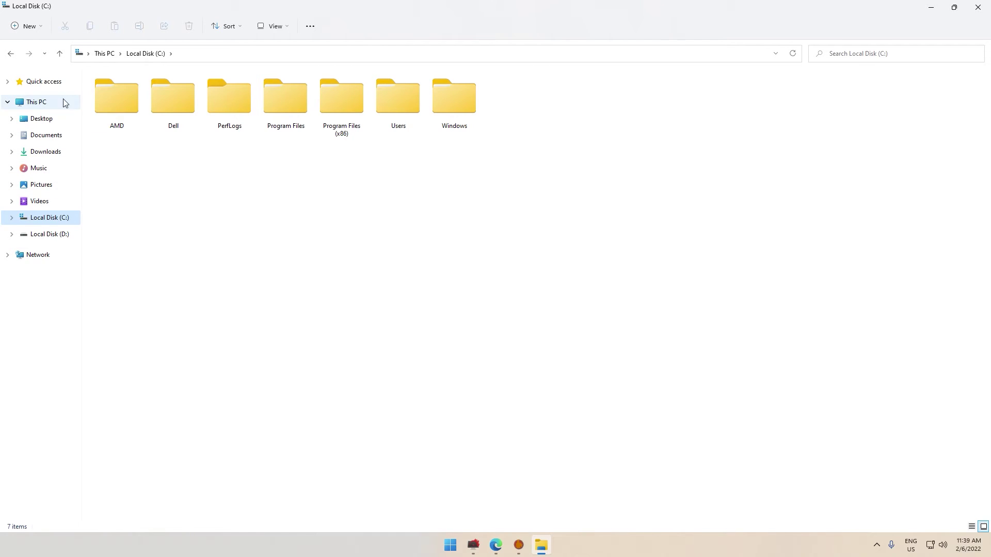
pyautogui.click(978, 8)
pyautogui.click(450, 553)
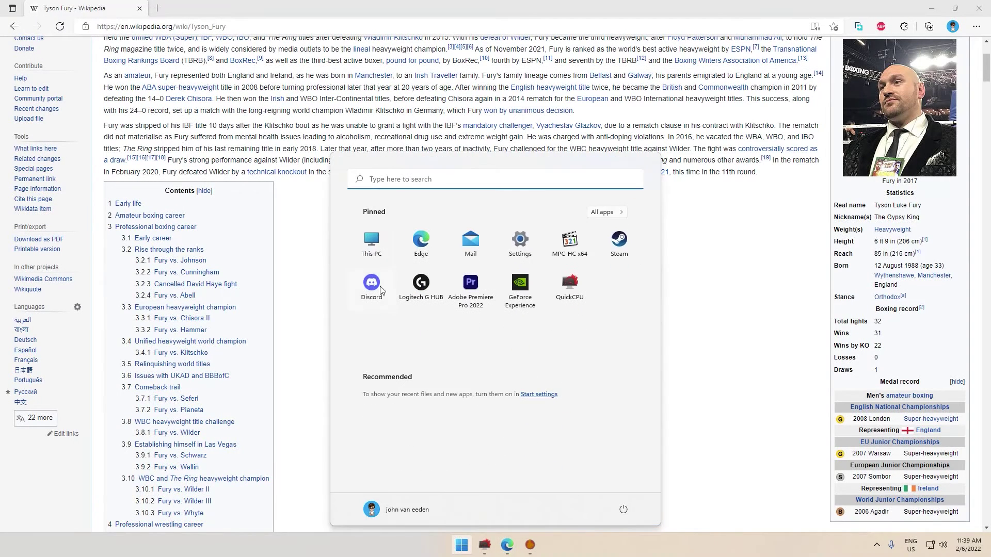
pyautogui.press('super+e')
pyautogui.doubleClick(124, 146)
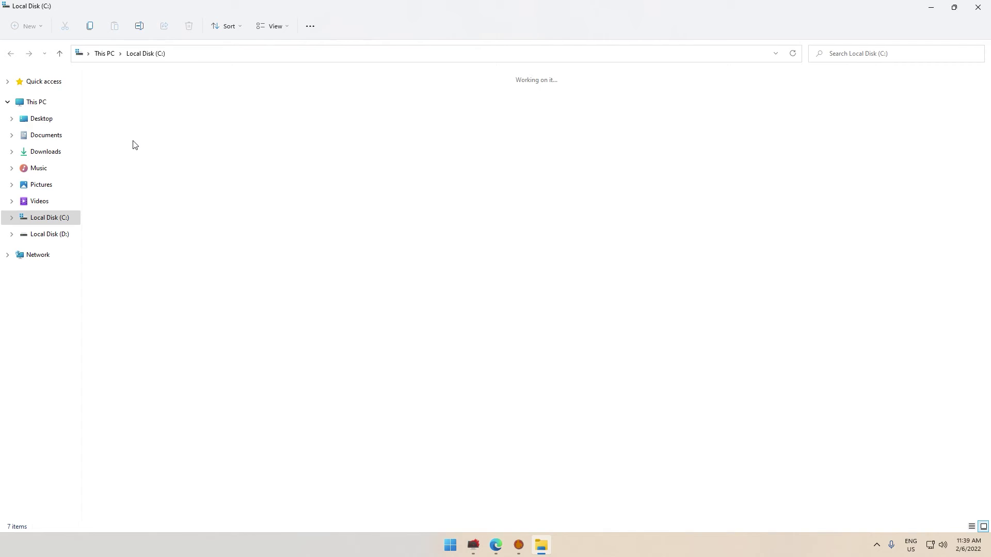
pyautogui.doubleClick(353, 136)
pyautogui.doubleClick(564, 125)
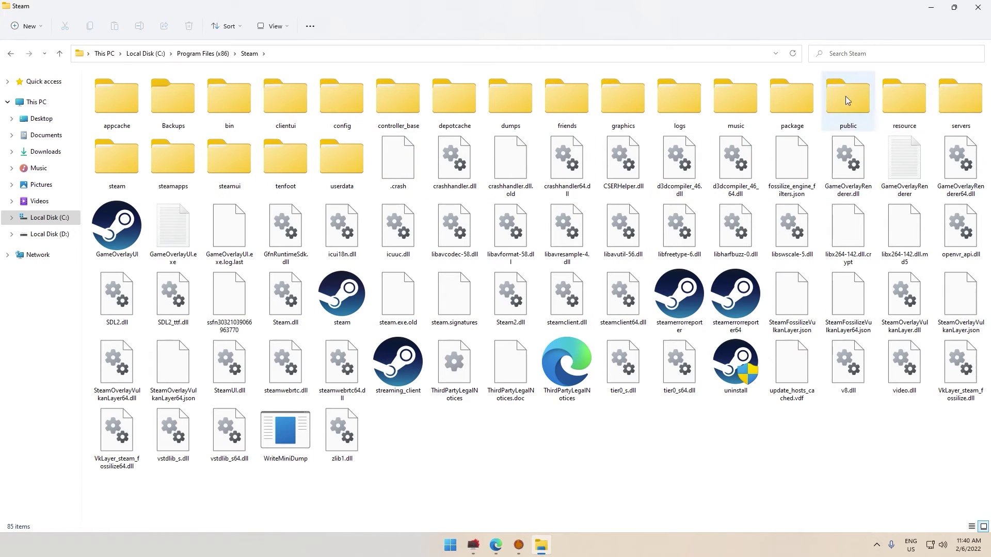
# Go to steamapps, common, Boxing Club Manager, External, BCM_Photos_Fighters and check the number of the last fighter photo
pyautogui.doubleClick(177, 161)
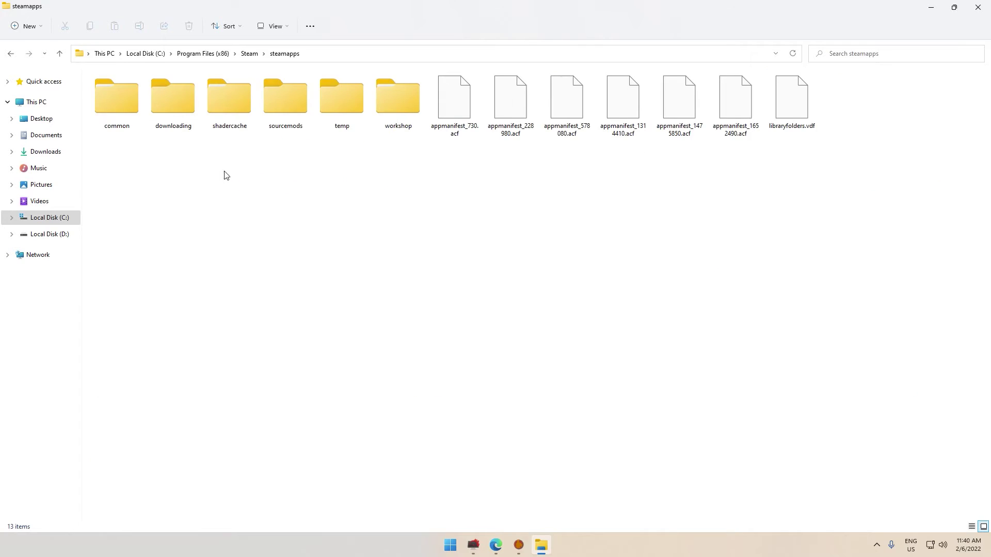
pyautogui.doubleClick(109, 100)
pyautogui.doubleClick(123, 97)
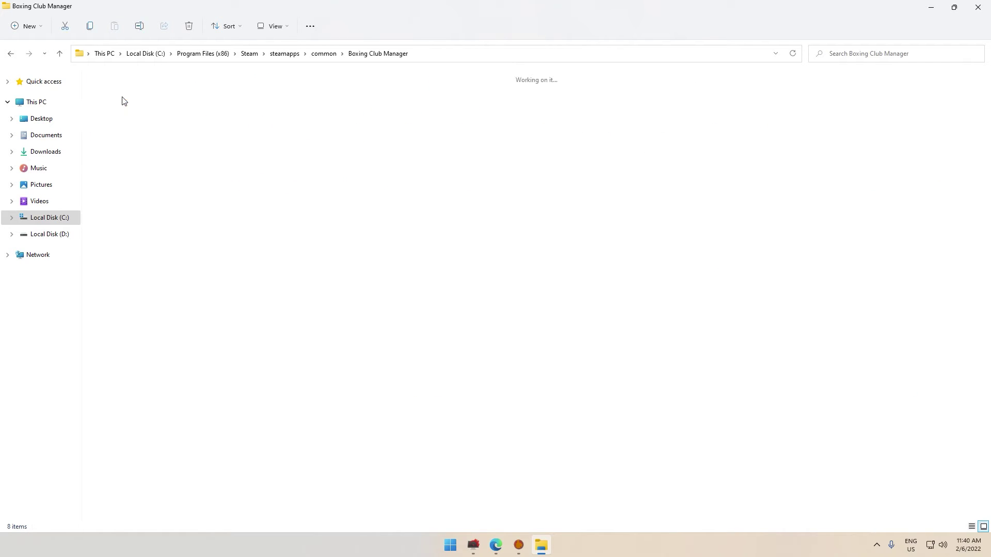
pyautogui.doubleClick(240, 100)
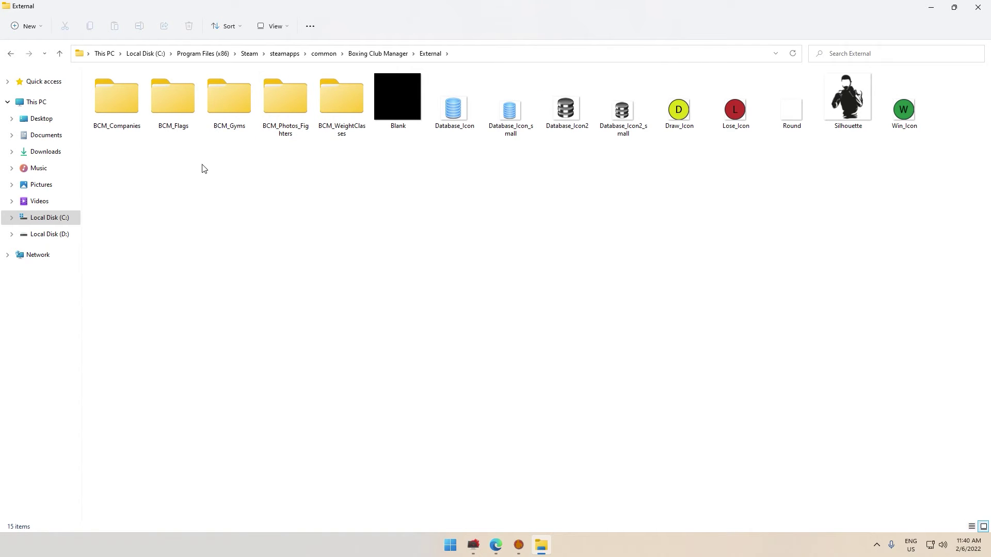
pyautogui.doubleClick(290, 103)
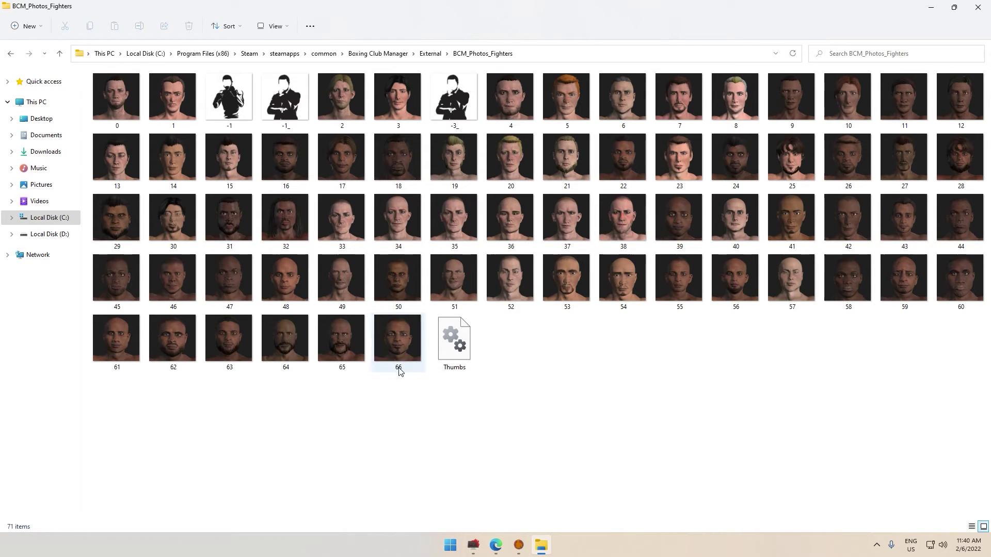
pyautogui.click(403, 346)
pyautogui.click(413, 394)
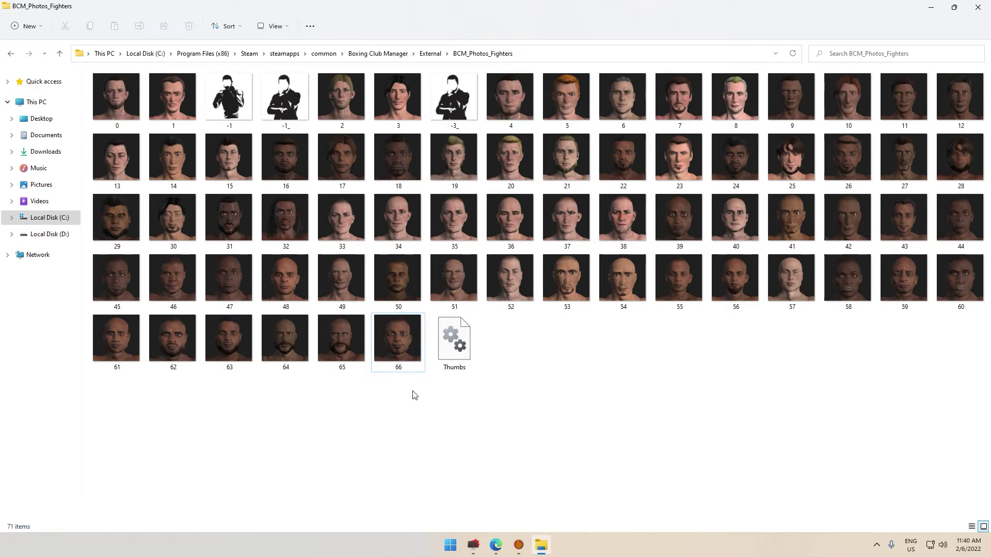
# Switch to Boxing Club Manager, set the fighter's Photo ID to 67 and return to File Explorer
pyautogui.click(518, 546)
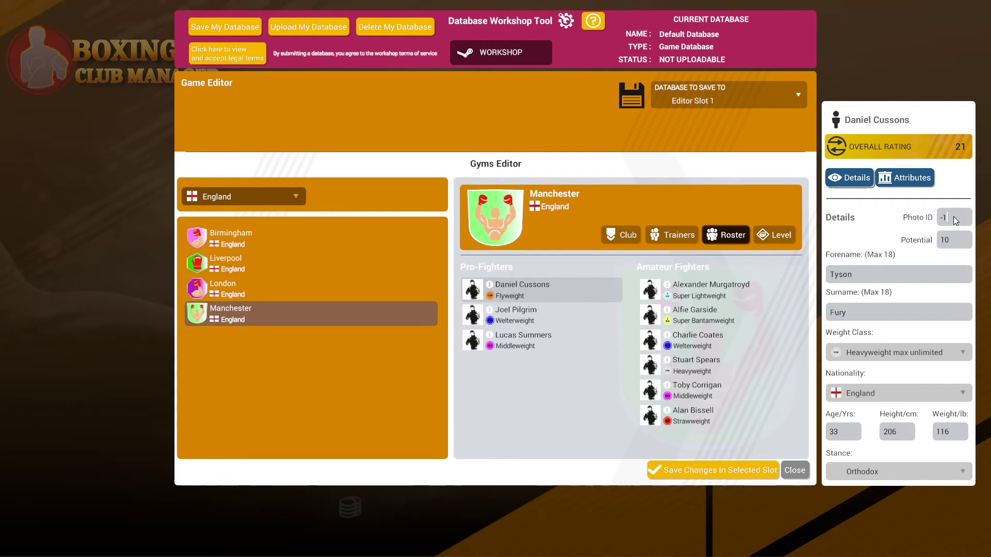
pyautogui.write('67')
pyautogui.hotkey('alt', 'Tab')
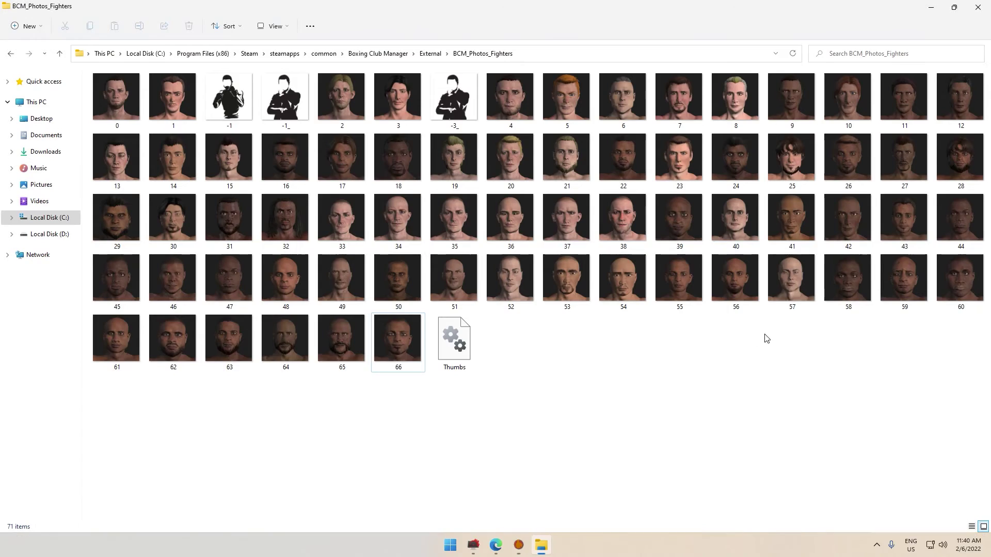
# Open the Downloads folder in a new File Explorer window and rename the Tyson Fury picture as 67
pyautogui.click(450, 545)
pyautogui.click(374, 239)
pyautogui.click(49, 152)
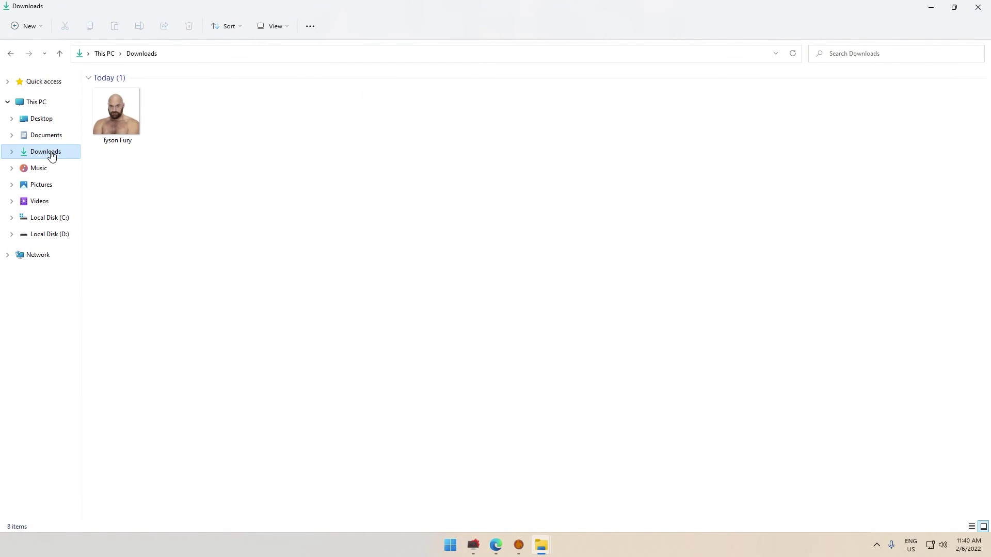
pyautogui.rightClick(122, 120)
pyautogui.click(178, 291)
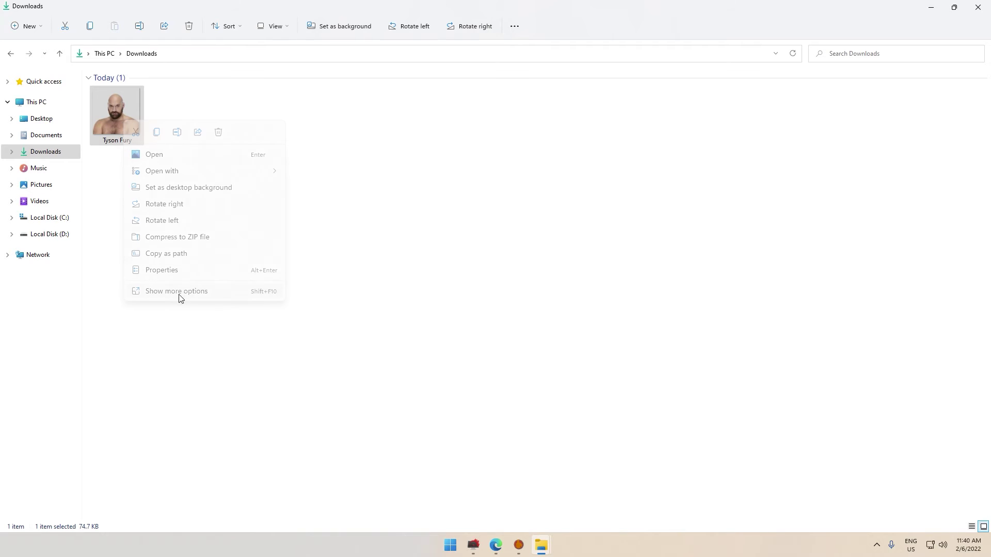
pyautogui.click(213, 269)
pyautogui.write('67')
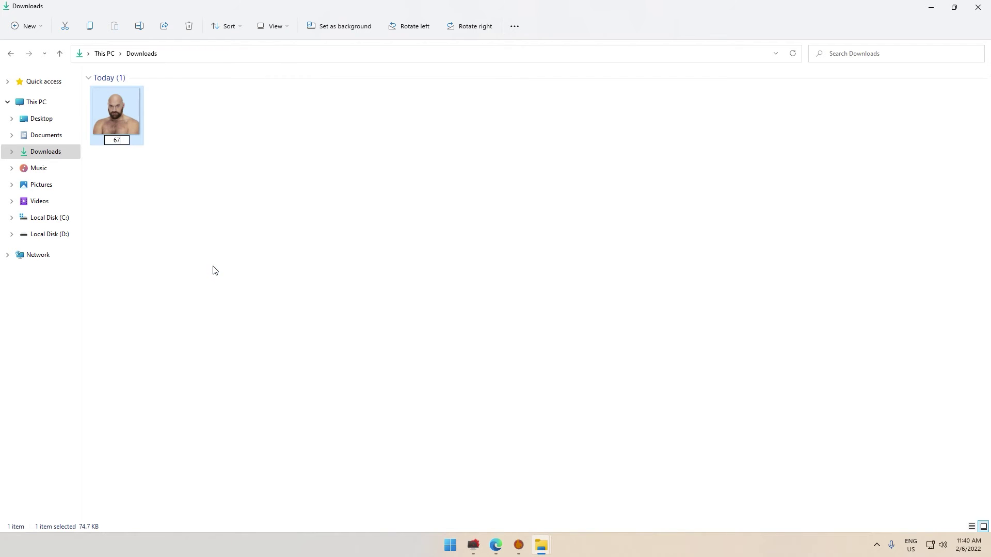
pyautogui.press('Return')
# Copy picture 67 from Downloads into the BCM_Photos_Fighters folder and switch back to Boxing Club Manager
pyautogui.rightClick(122, 107)
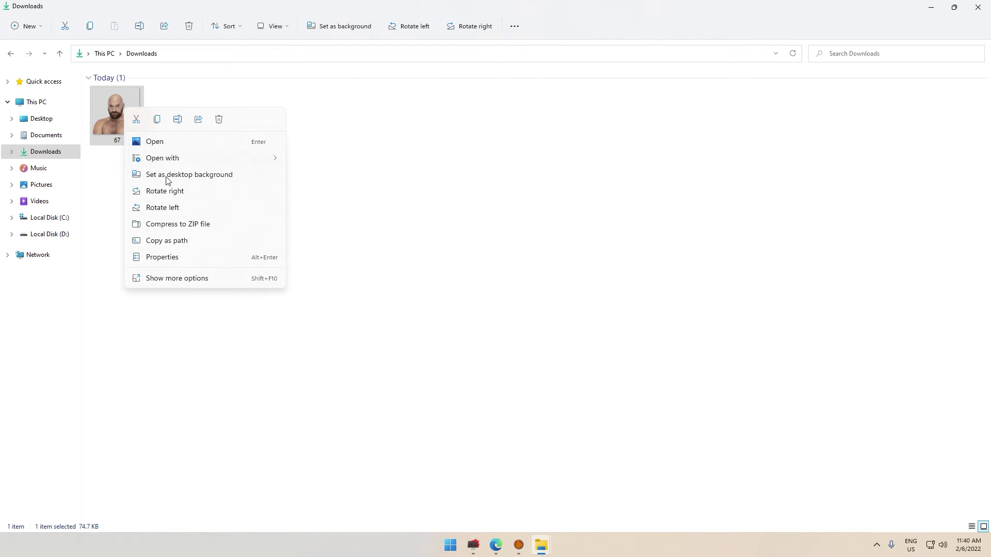
pyautogui.click(166, 280)
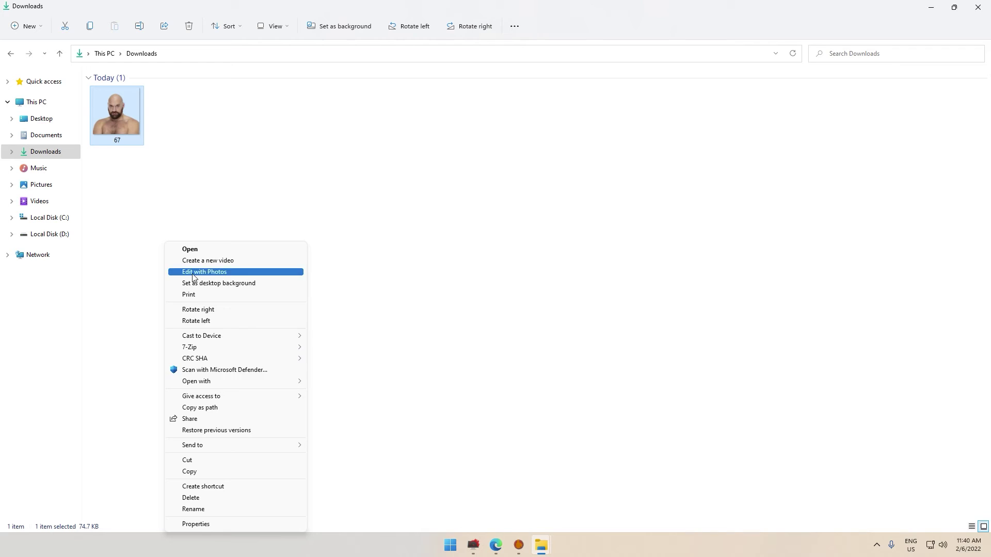
pyautogui.click(201, 471)
pyautogui.click(541, 547)
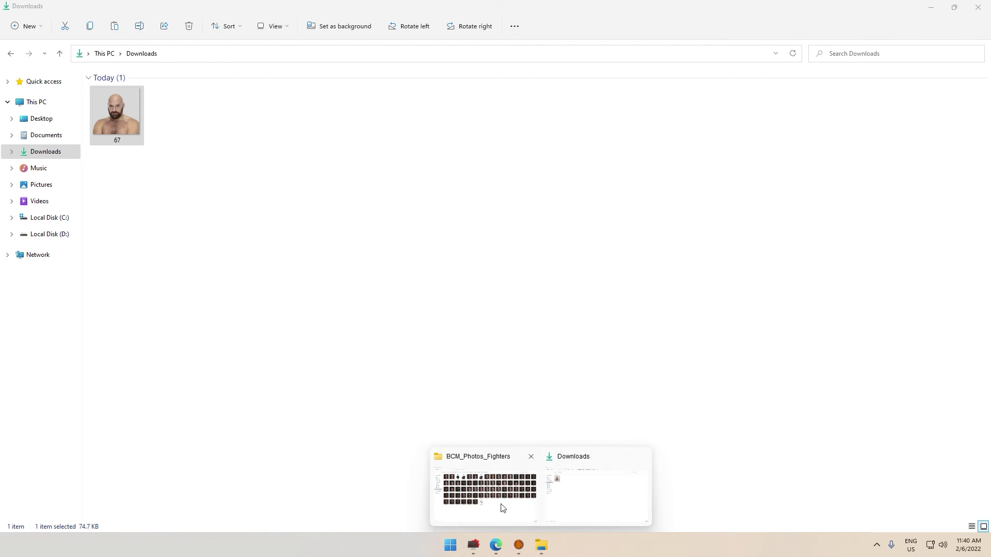
pyautogui.click(504, 508)
pyautogui.rightClick(526, 464)
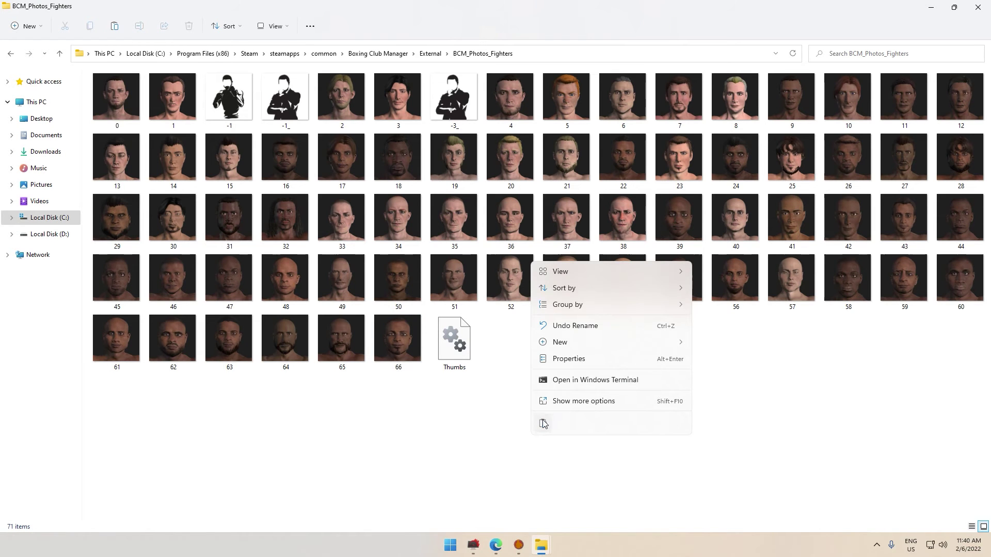
pyautogui.click(543, 424)
pyautogui.click(470, 395)
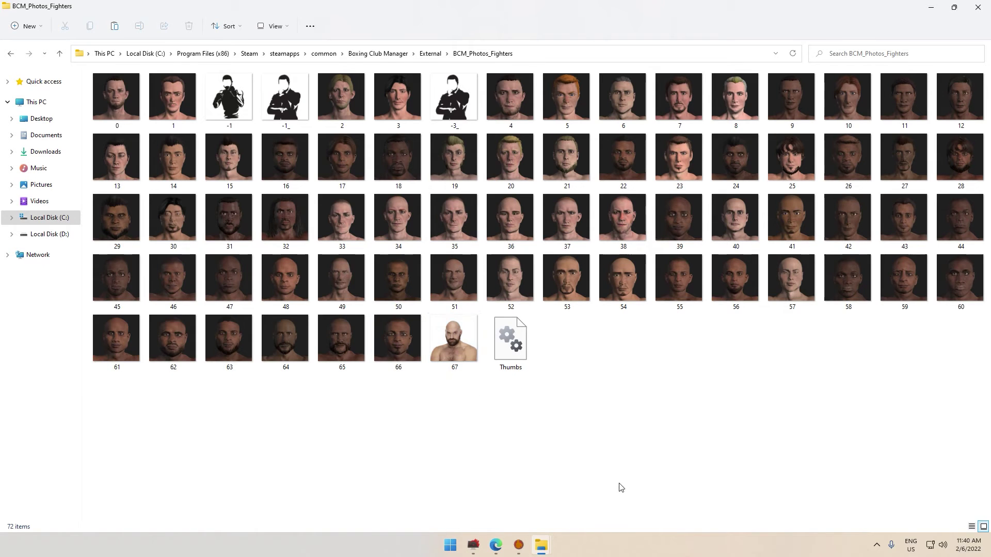
pyautogui.click(518, 546)
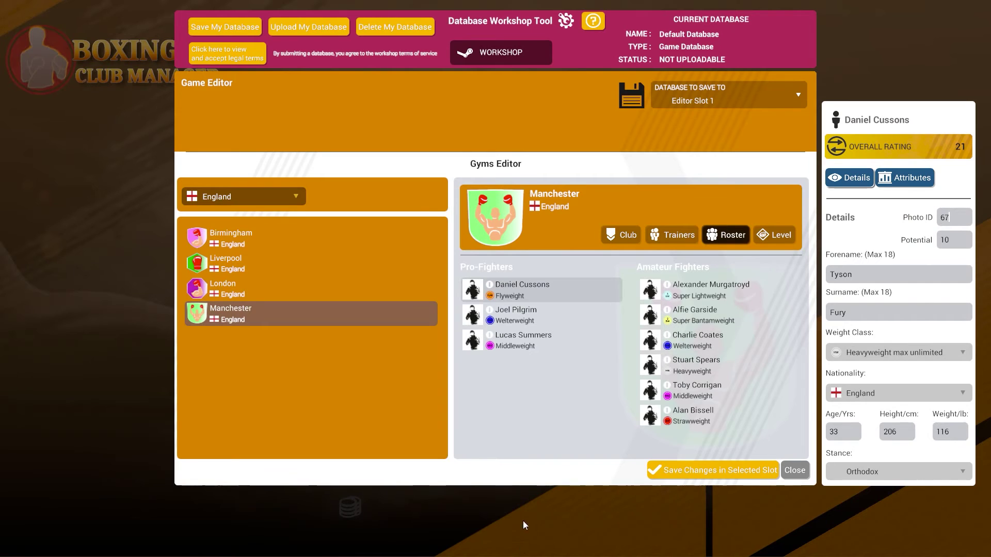
# Adjust the fighter's attributes by hand, including Jab 99, Uppercut 10, Power 86 and Speed 83
pyautogui.click(911, 179)
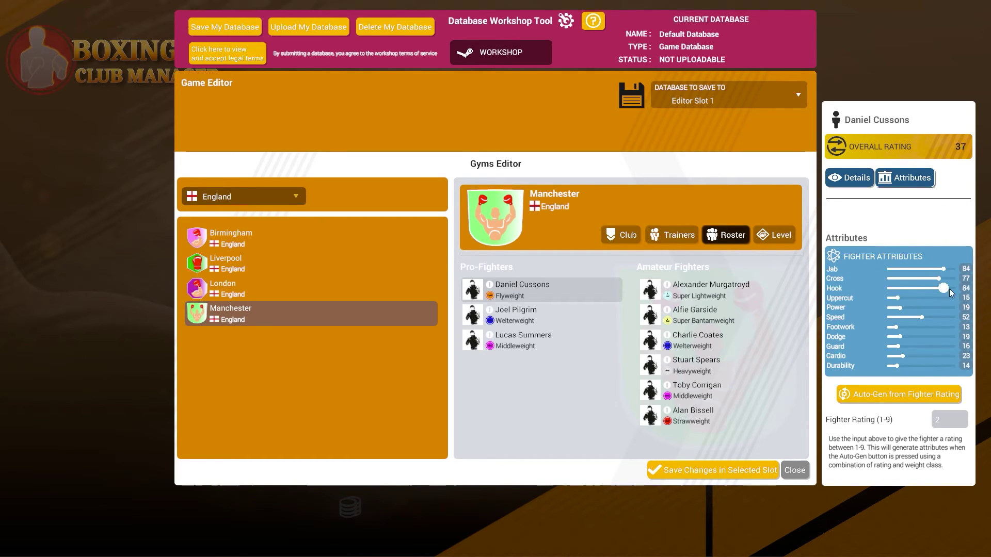
pyautogui.moveTo(897, 298); pyautogui.dragTo(941, 299)
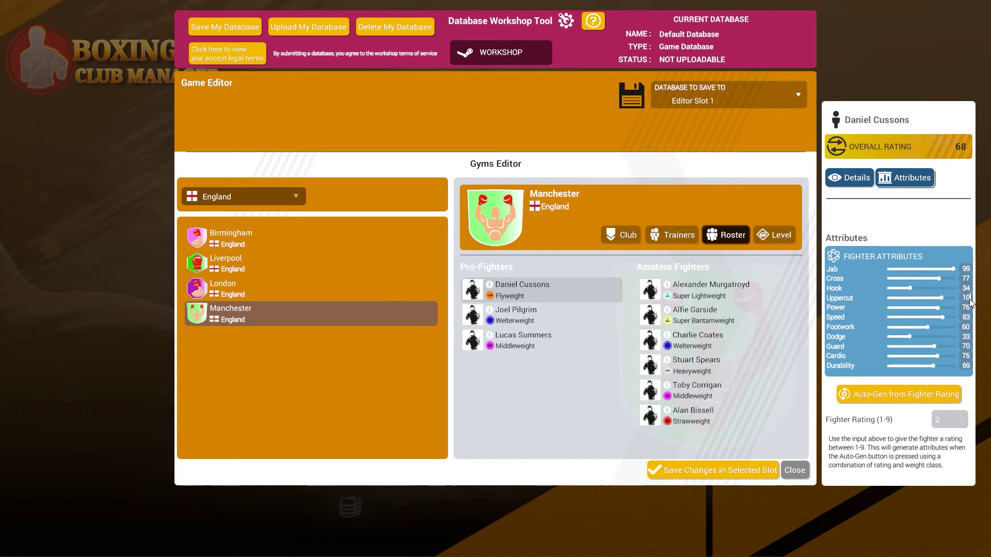
pyautogui.press('Return')
pyautogui.click(943, 307)
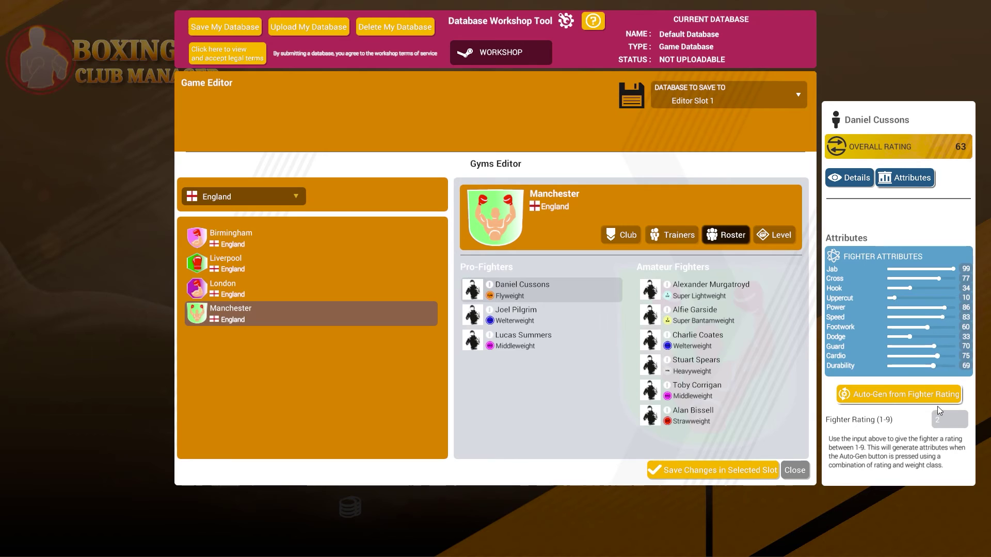
# Auto-generate the fighter's attributes from Fighter Rating 5, and raise Power and Dodge to 99
pyautogui.click(953, 422)
pyautogui.click(908, 395)
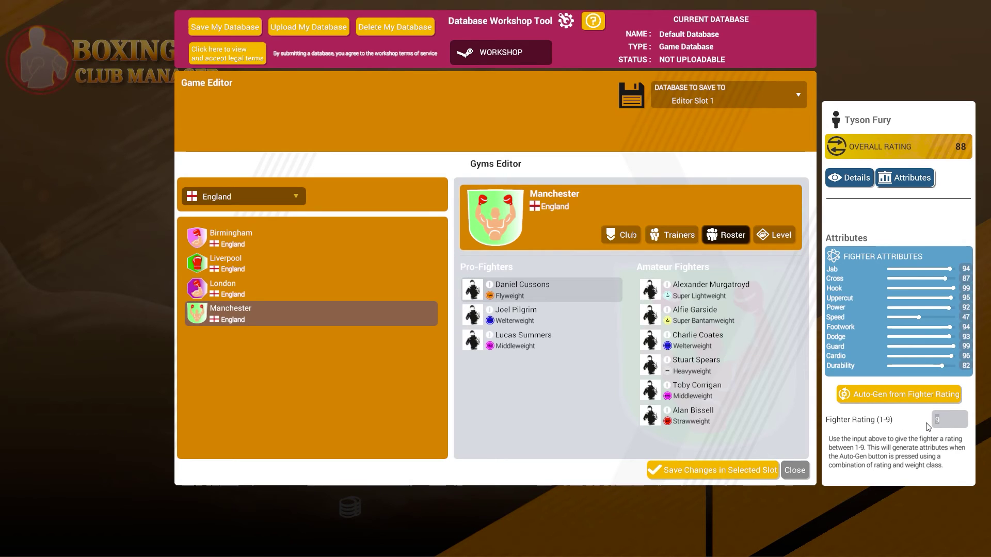
pyautogui.click(929, 398)
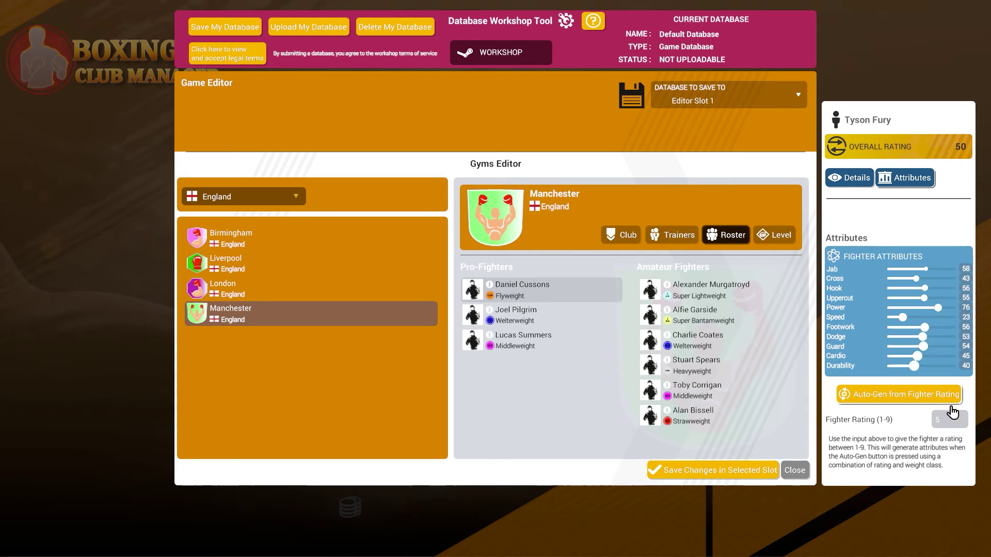
# Save the fighter's changes in Editor Slot 1, and reload the Manchester gym to check Tyson Fury's photo and profile
pyautogui.click(852, 178)
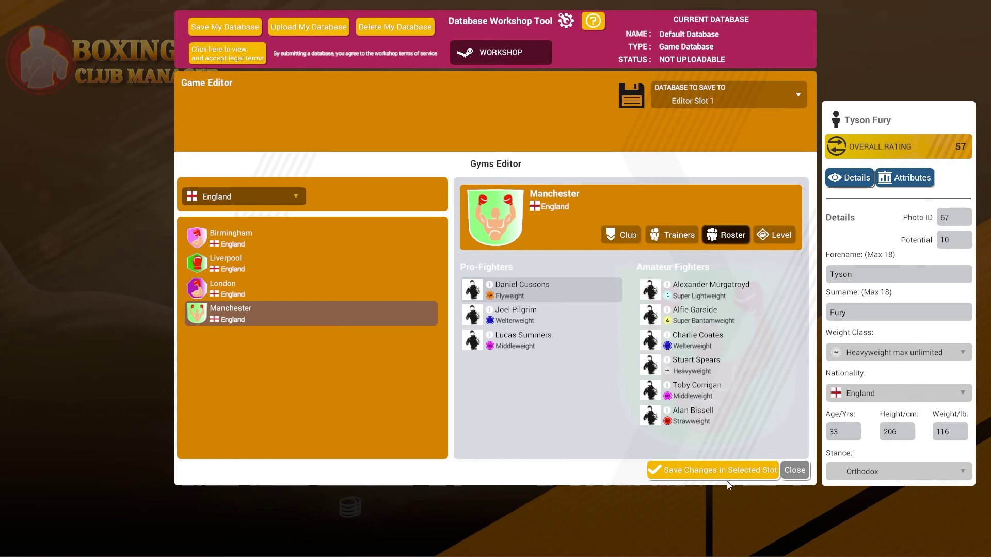
pyautogui.click(702, 476)
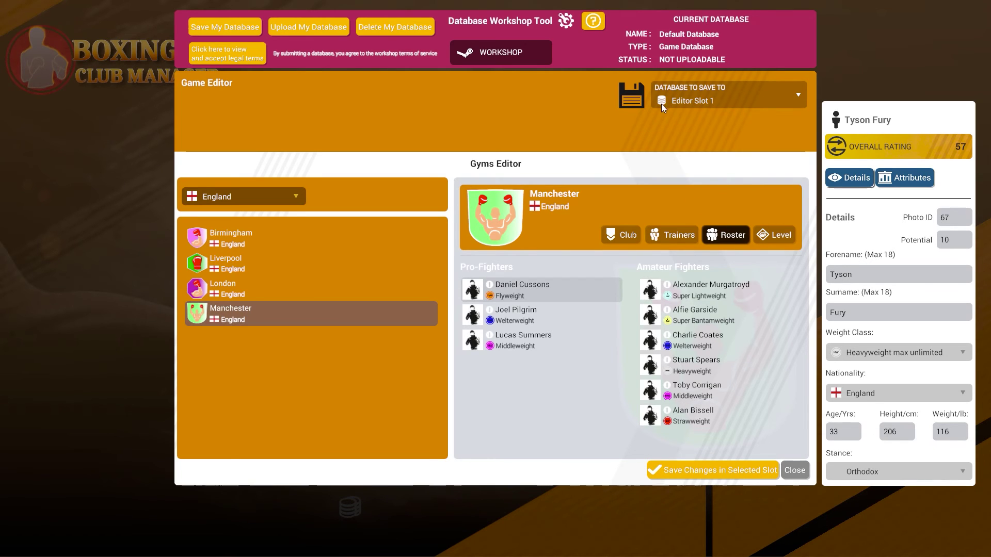
pyautogui.click(246, 293)
pyautogui.click(255, 316)
pyautogui.moveTo(488, 288)
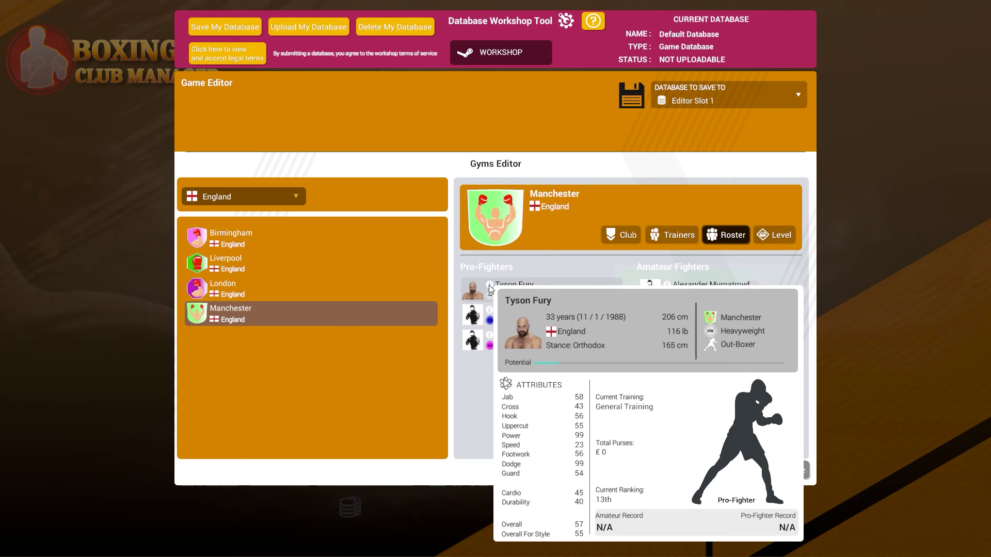
pyautogui.click(490, 289)
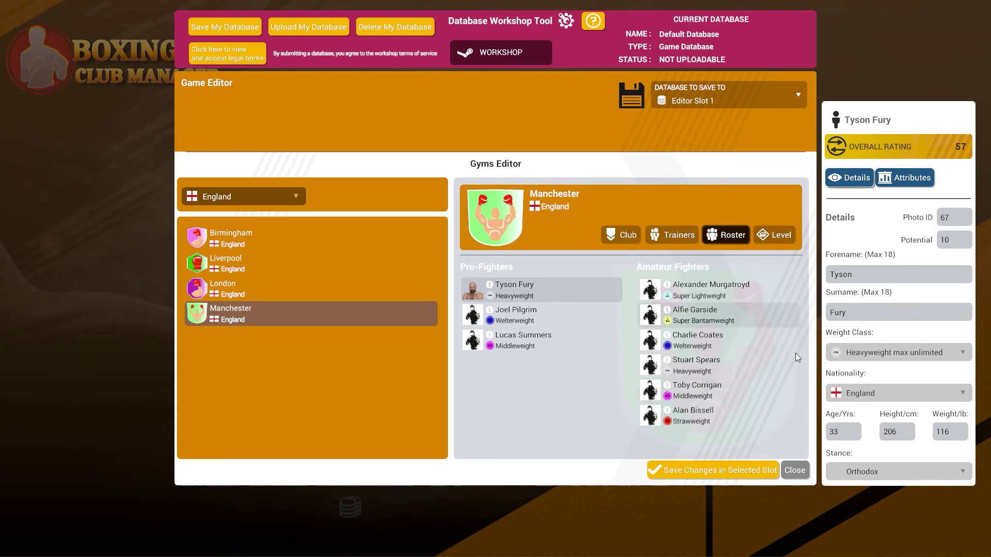
# Close the editor without saving, and set up a new game with the Editor Slot 1 database and the default manager
pyautogui.click(794, 470)
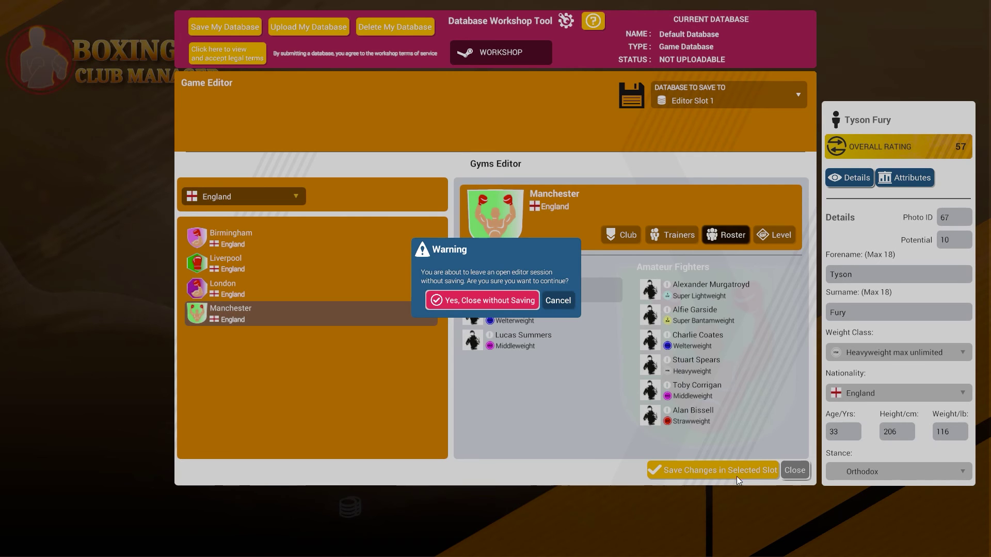
pyautogui.click(482, 302)
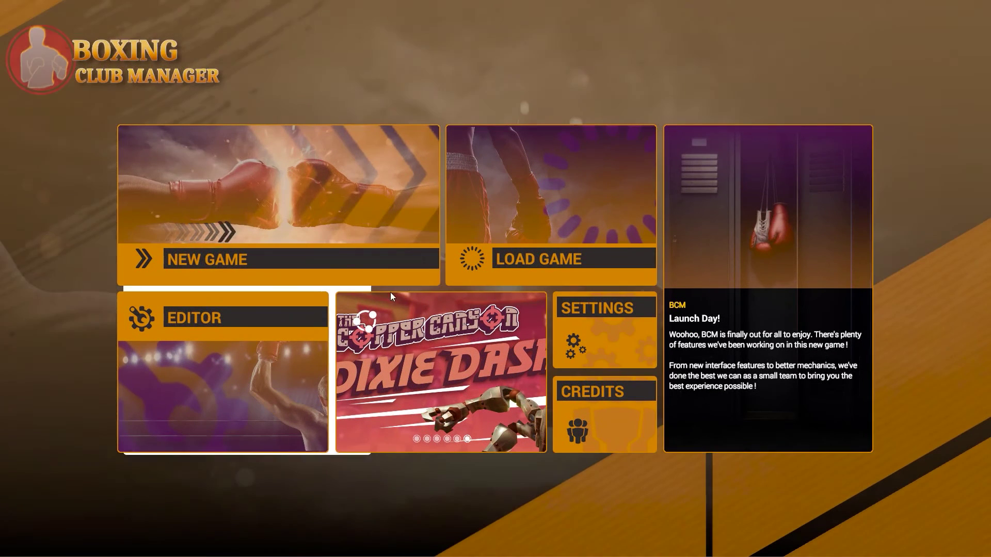
pyautogui.click(304, 242)
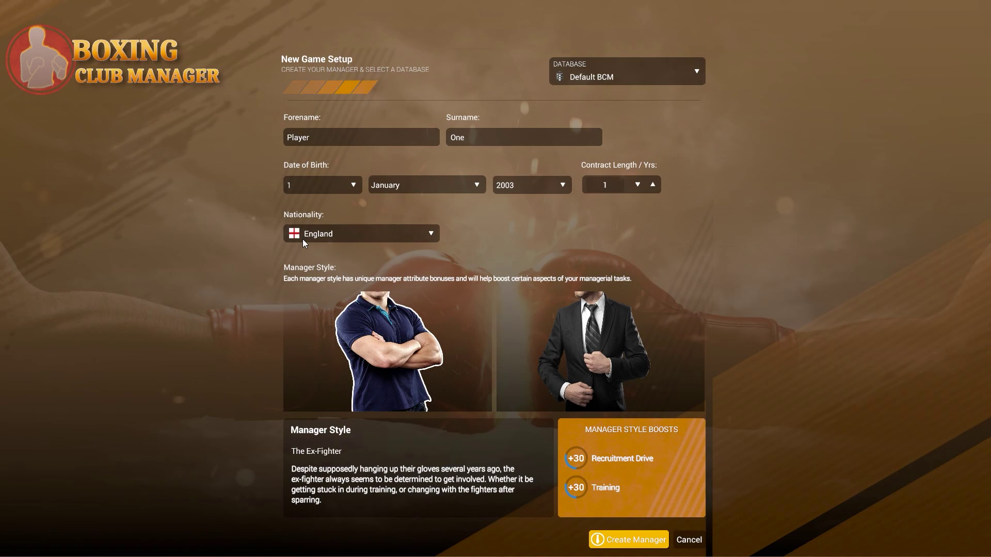
pyautogui.click(624, 75)
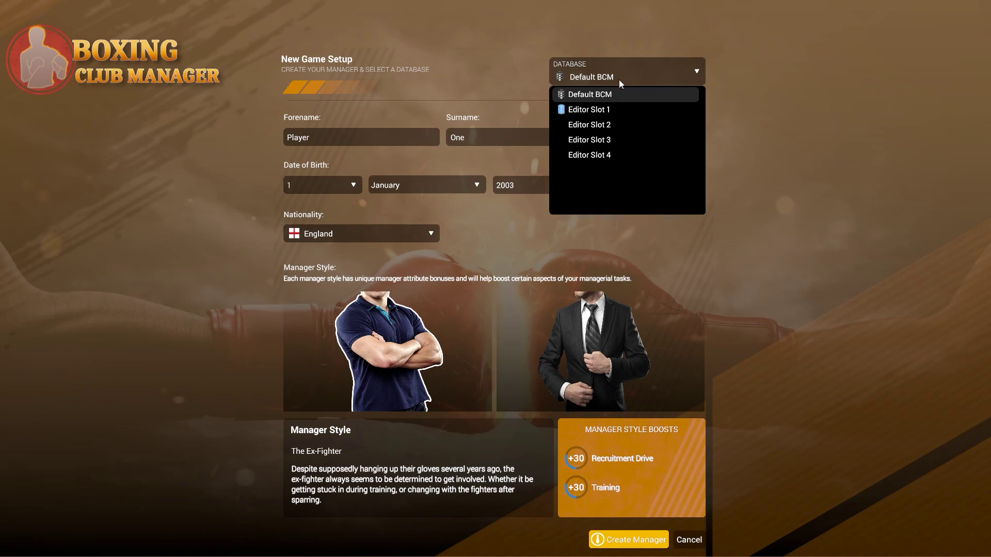
pyautogui.click(596, 109)
pyautogui.click(626, 541)
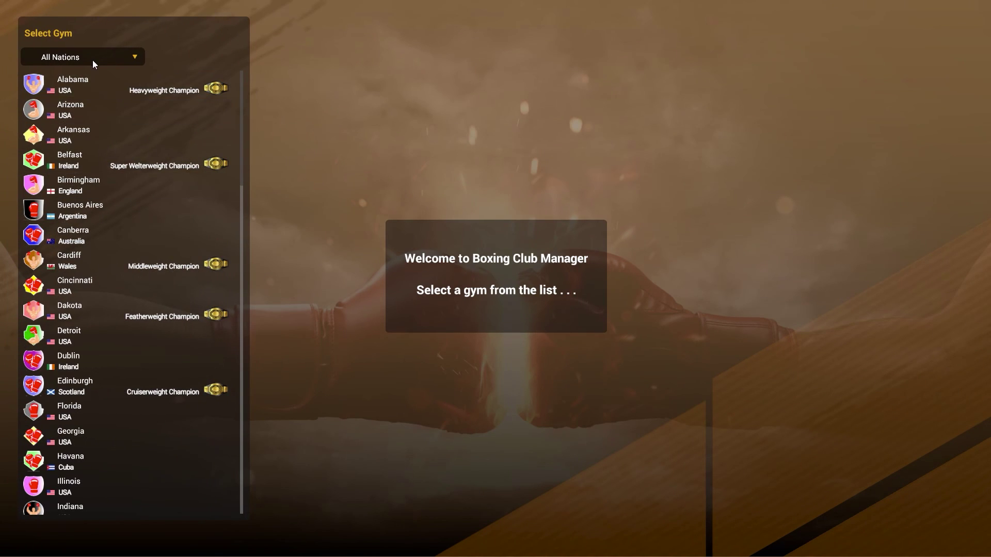
# Filter the gym list to England and choose the Manchester gym to view its fighters
pyautogui.click(92, 60)
pyautogui.scroll(-2, 75, 147)
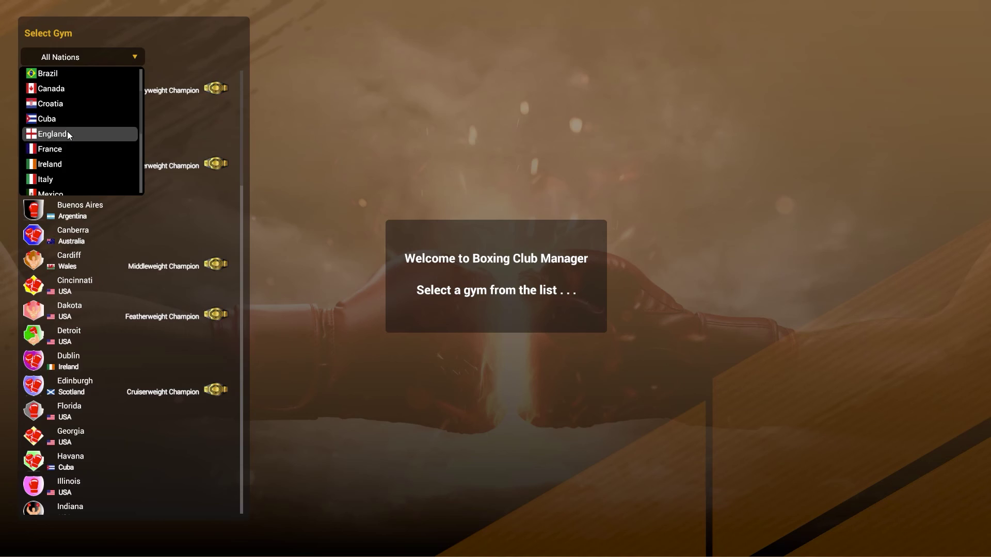
pyautogui.click(67, 134)
pyautogui.click(101, 162)
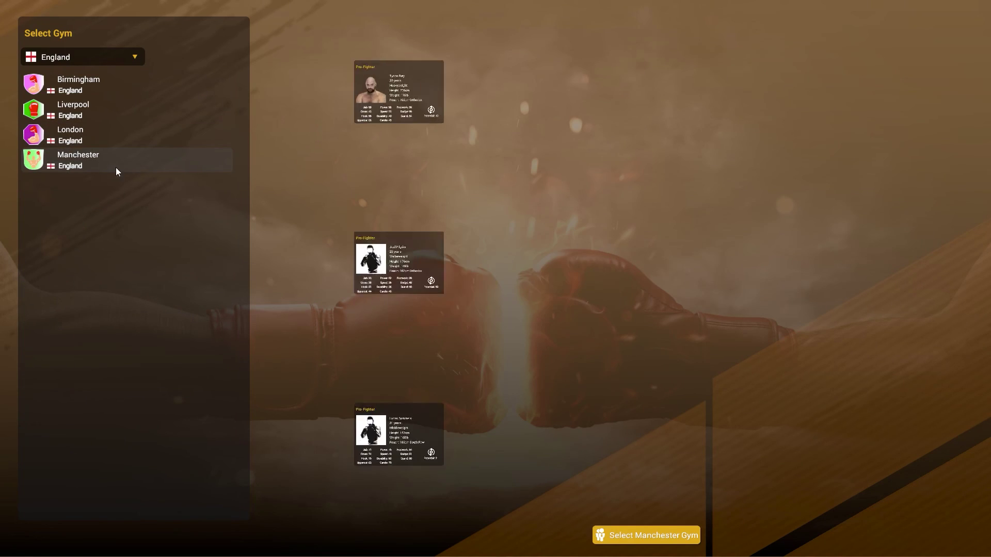